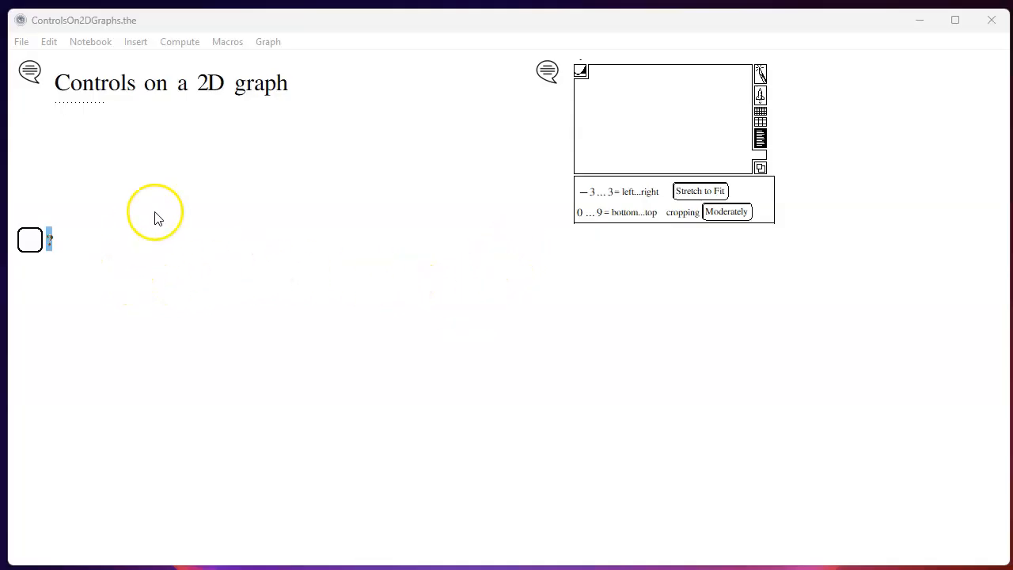
Step: Insert a blank 2D graph from the graph primitives below the empty statement
{"action": "left_click", "coordinate": [137, 45]}
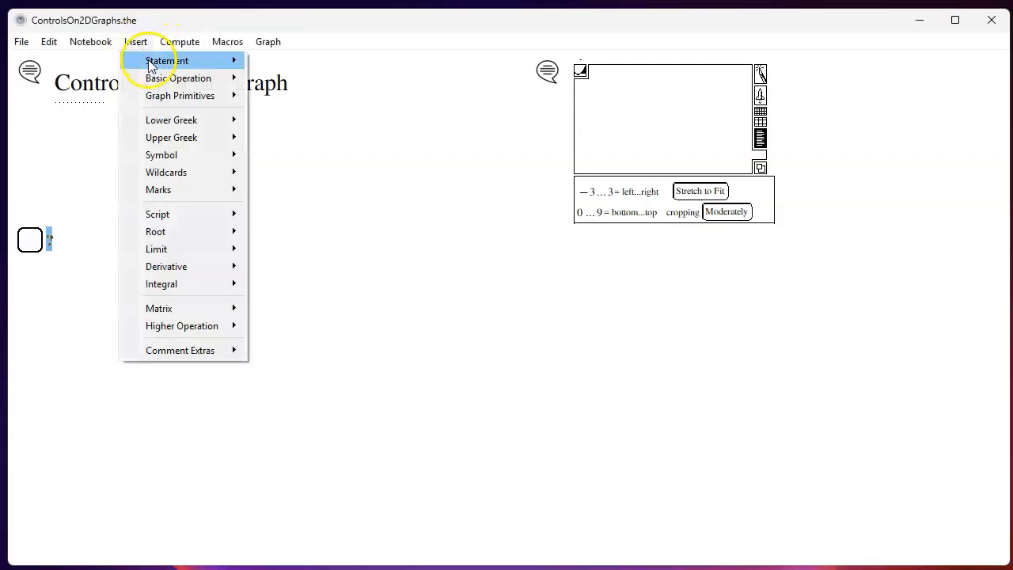
{"action": "mouse_move", "coordinate": [175, 97]}
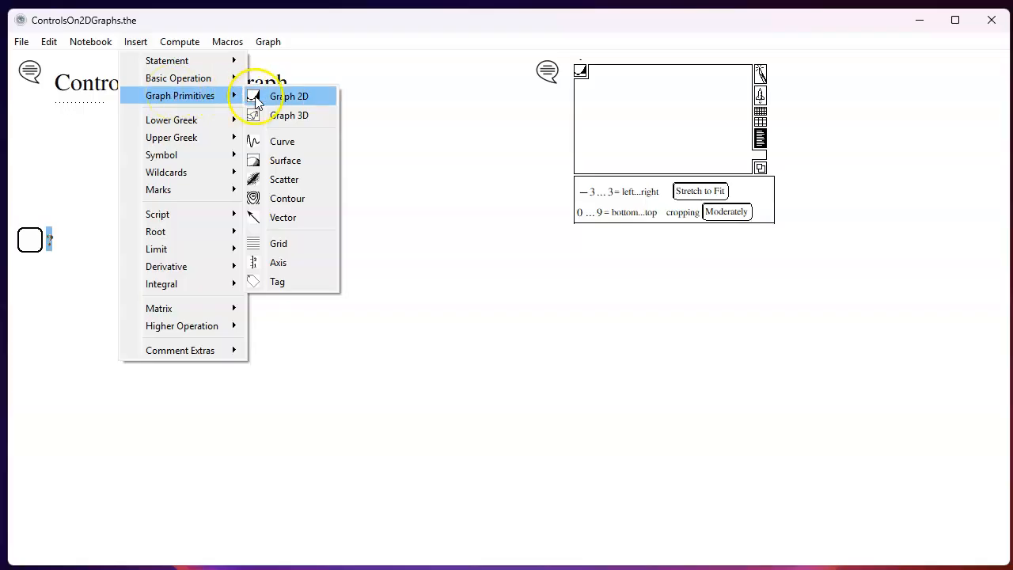
{"action": "left_click", "coordinate": [288, 98]}
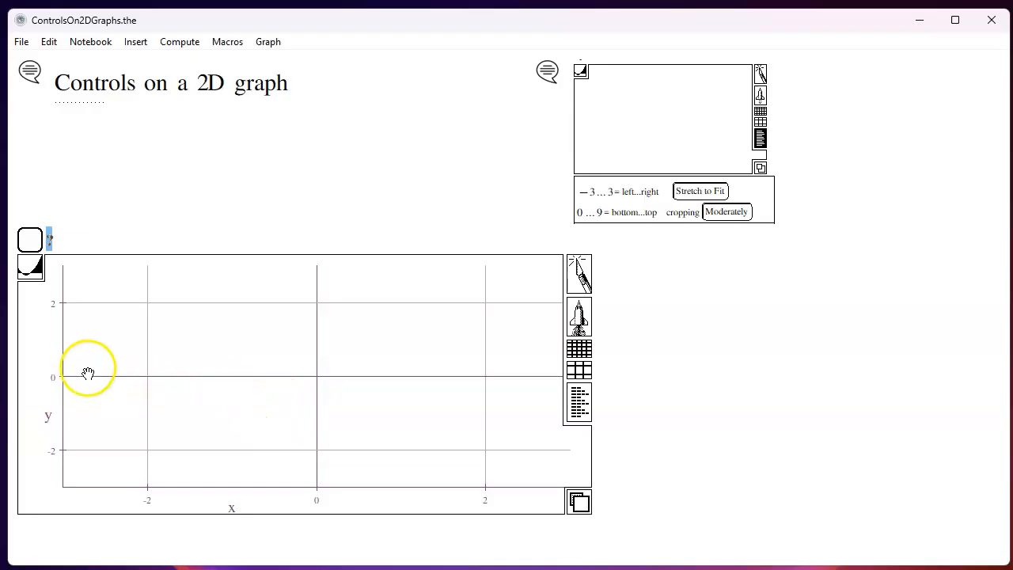
Step: Indent the new 2D graph slightly to the right and shrink its frame
{"action": "left_click", "coordinate": [36, 275]}
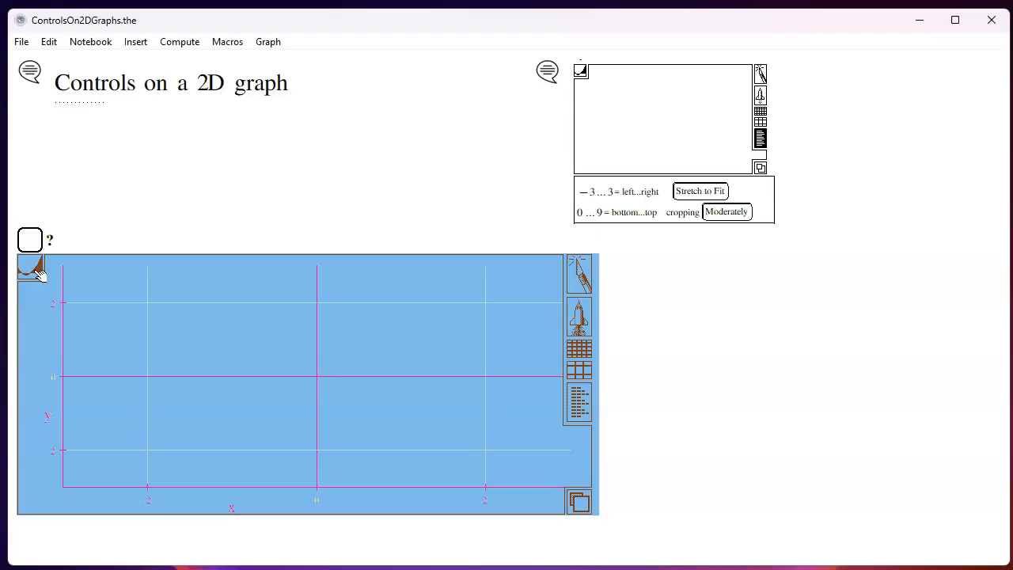
{"action": "left_click", "coordinate": [38, 272]}
{"action": "mouse_move", "coordinate": [37, 272]}
{"action": "left_mouse_down"}
{"action": "mouse_move", "coordinate": [151, 240]}
{"action": "mouse_move", "coordinate": [419, 235]}
{"action": "mouse_move", "coordinate": [535, 251]}
{"action": "mouse_move", "coordinate": [645, 249]}
{"action": "mouse_move", "coordinate": [17, 253]}
{"action": "mouse_move", "coordinate": [46, 255]}
{"action": "left_mouse_up"}
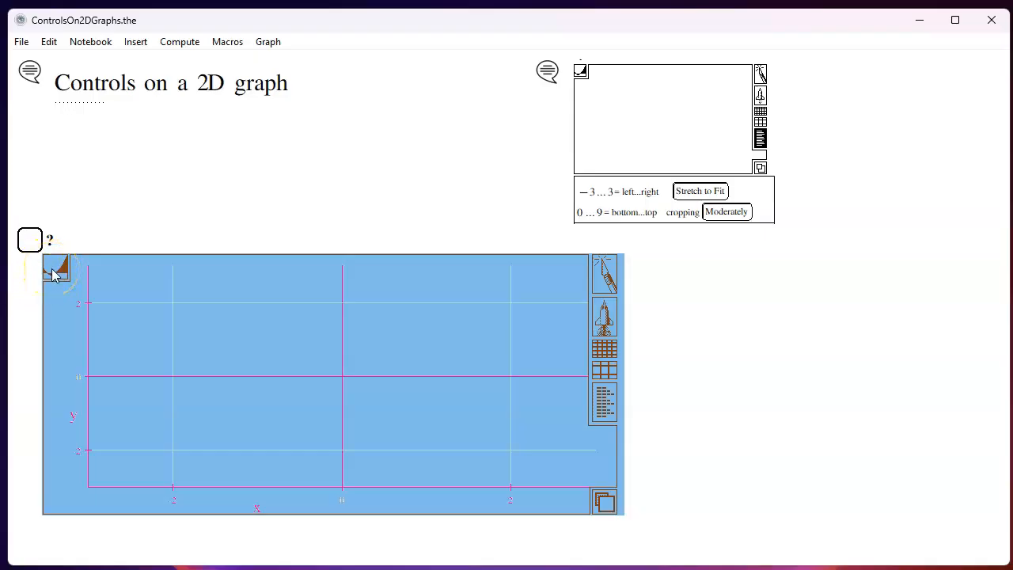
{"action": "left_click", "coordinate": [41, 274]}
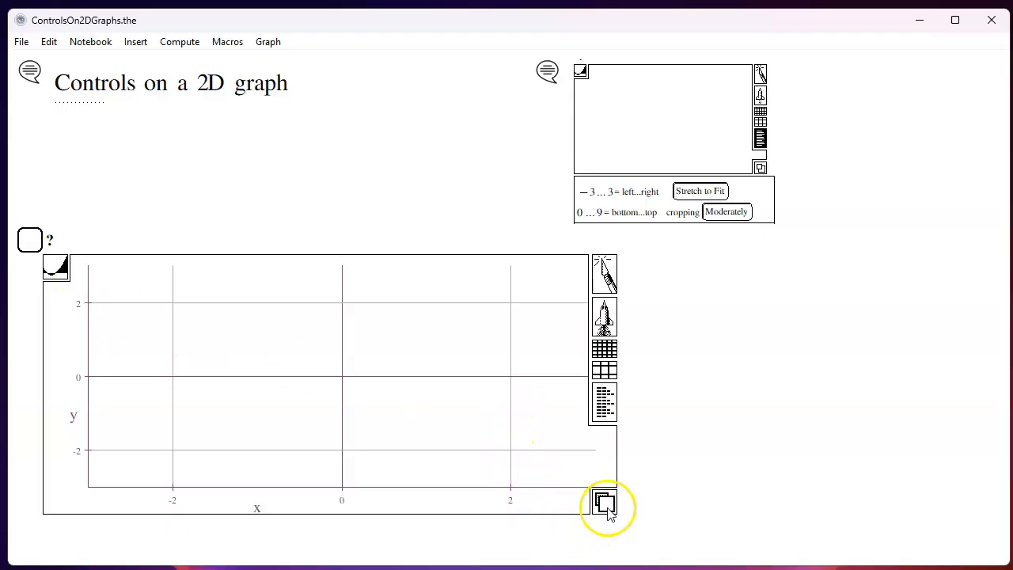
{"action": "mouse_move", "coordinate": [608, 510]}
{"action": "left_mouse_down"}
{"action": "mouse_move", "coordinate": [697, 448]}
{"action": "mouse_move", "coordinate": [629, 456]}
{"action": "mouse_move", "coordinate": [457, 433]}
{"action": "mouse_move", "coordinate": [457, 451]}
{"action": "left_mouse_up"}
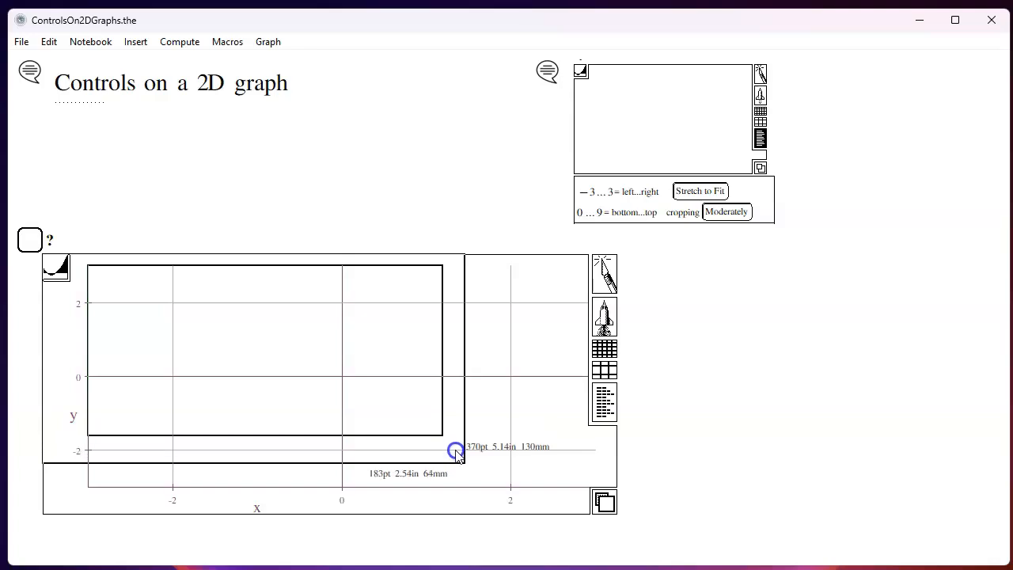
{"action": "left_click_drag", "start_coordinate": [457, 452], "coordinate": [525, 473]}
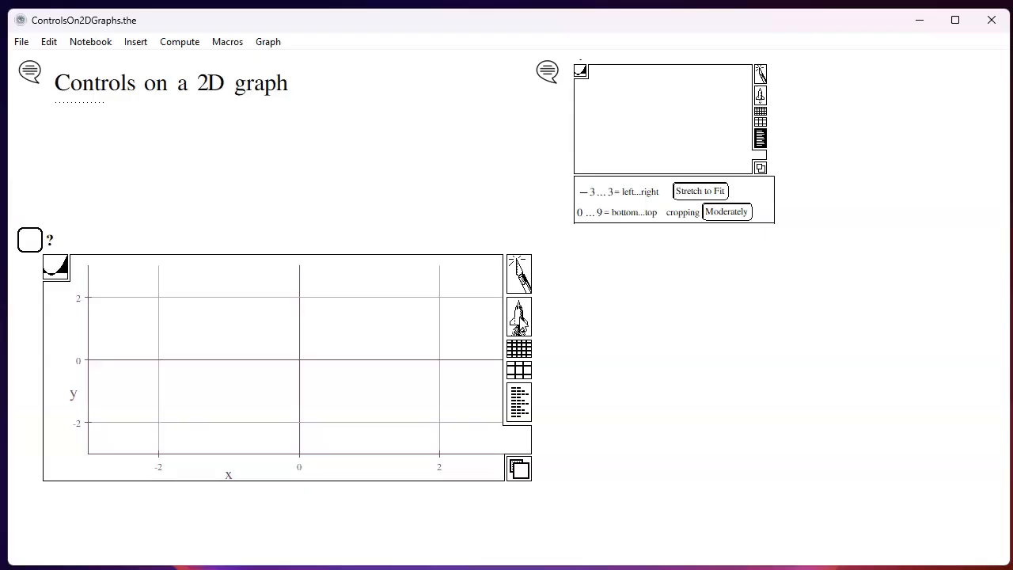
Step: Zoom the empty graph out by two levels and back in to its original range of −3 to 3
{"action": "left_click", "coordinate": [521, 324]}
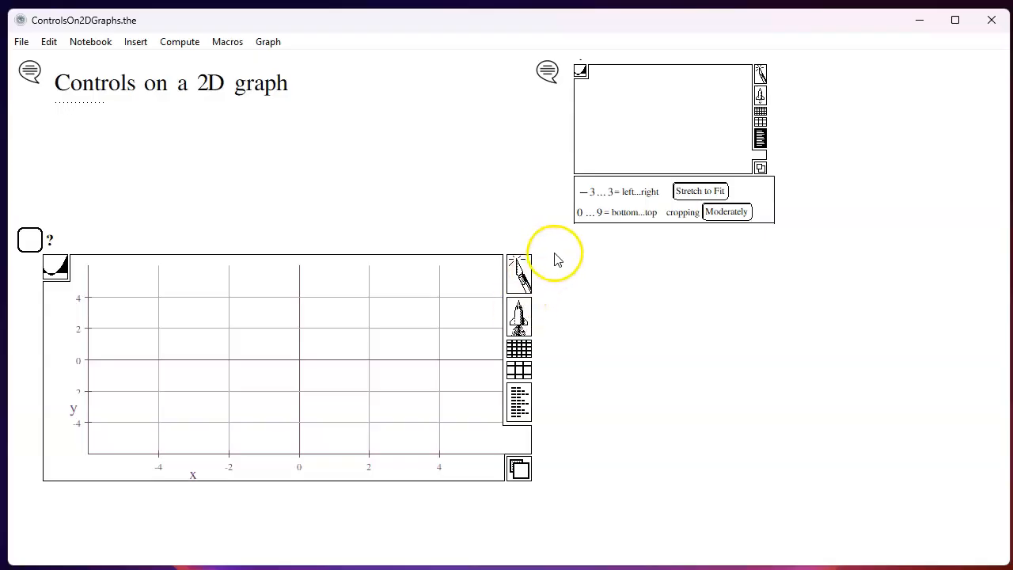
{"action": "left_click", "coordinate": [519, 326]}
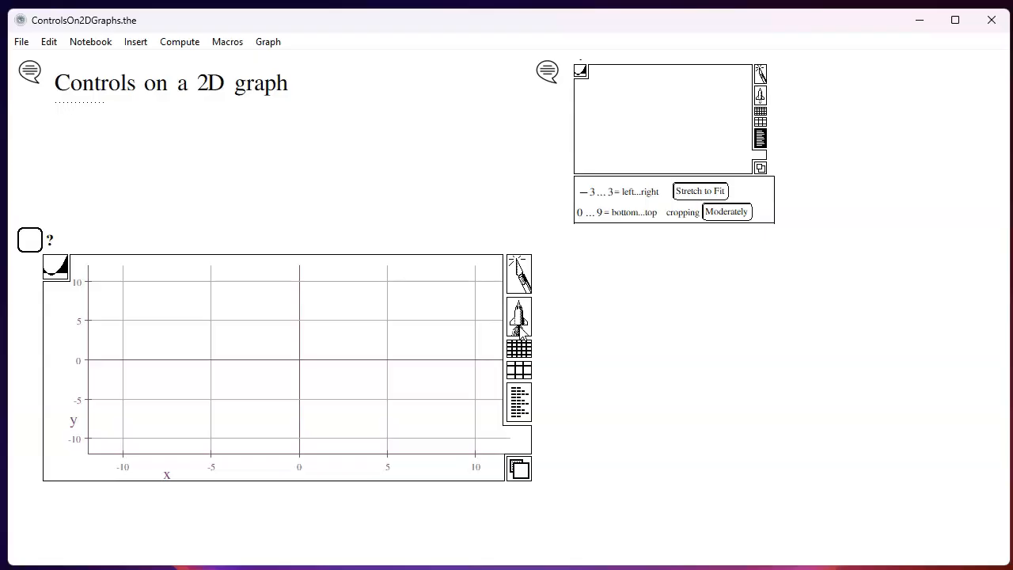
{"action": "left_click", "coordinate": [520, 324]}
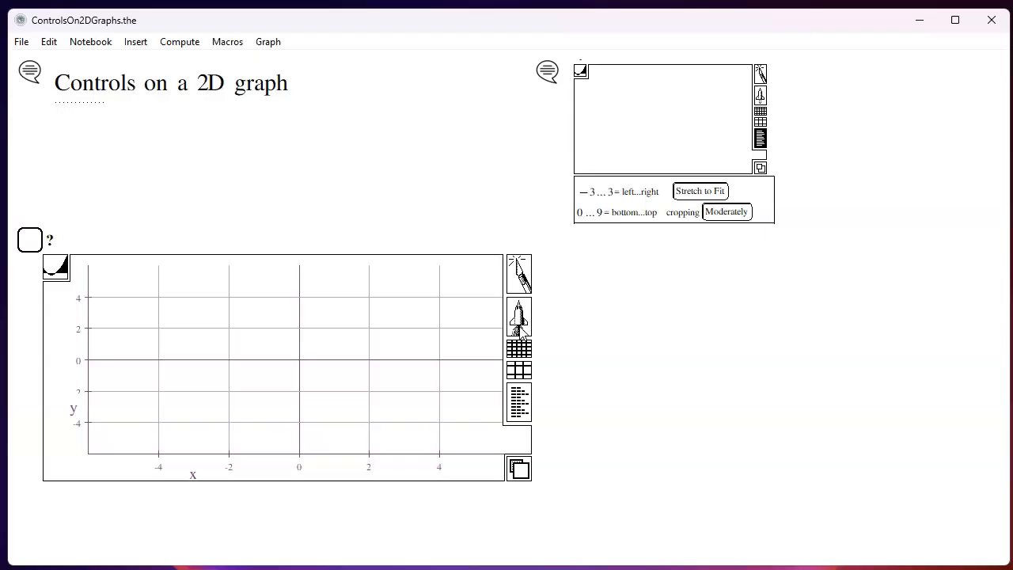
{"action": "left_click", "coordinate": [520, 330]}
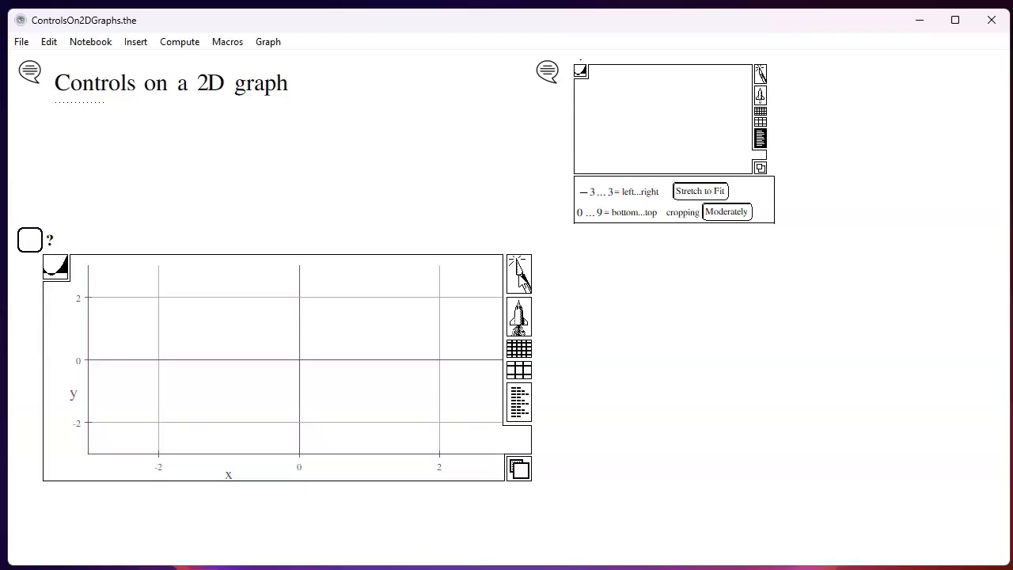
Step: Use the Knife to crop the graph three times, each time enlarging a smaller region, ending around x 0.8 to 1.5
{"action": "left_click", "coordinate": [519, 273]}
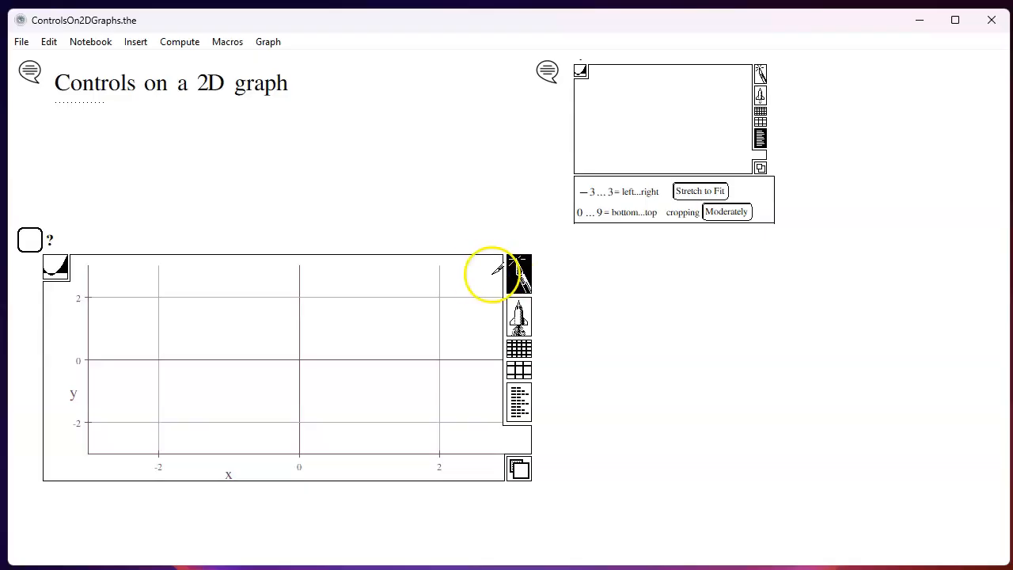
{"action": "left_click", "coordinate": [259, 285]}
{"action": "left_click_drag", "start_coordinate": [258, 287], "coordinate": [464, 392]}
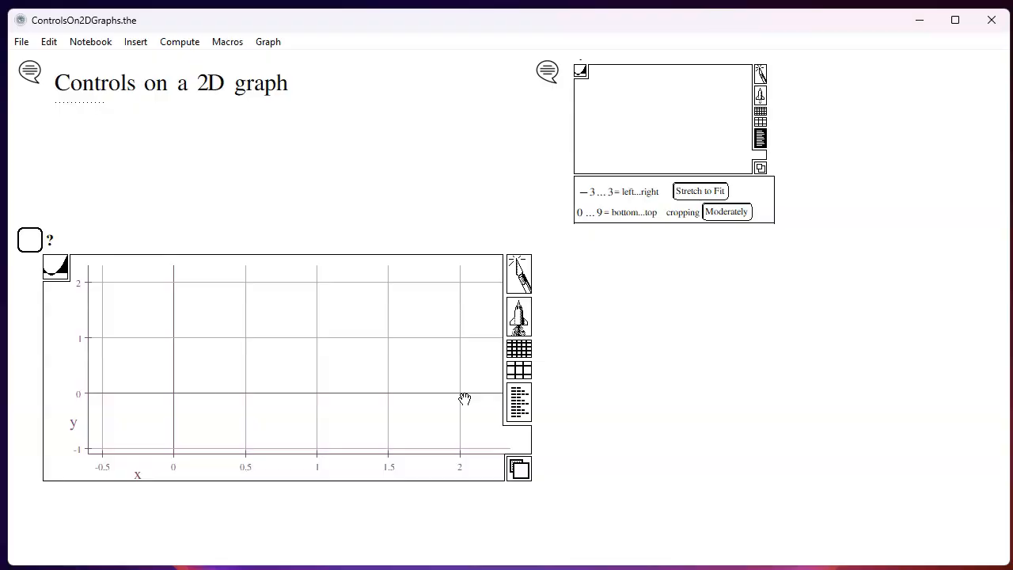
{"action": "left_click_drag", "start_coordinate": [465, 399], "coordinate": [523, 271]}
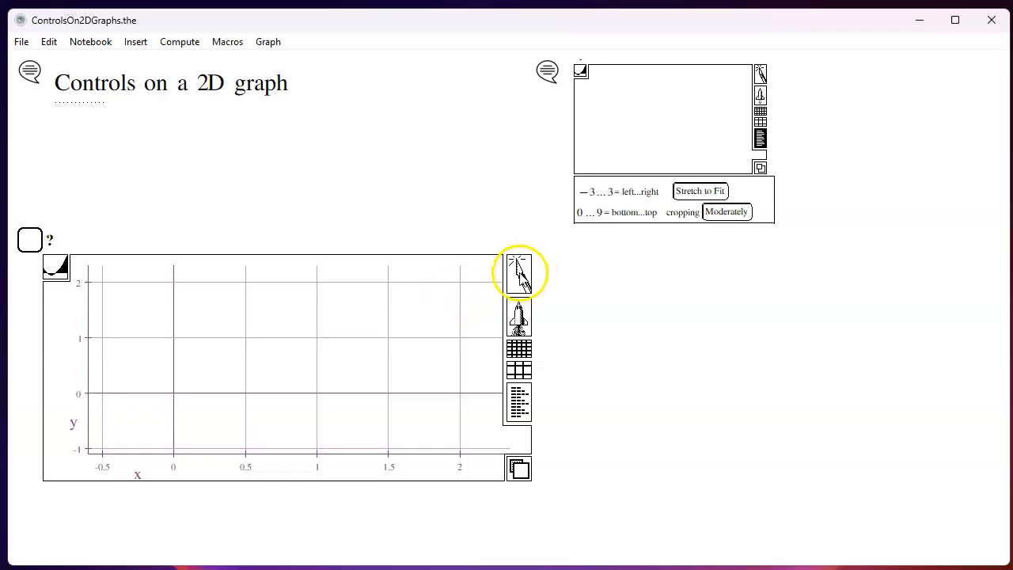
{"action": "left_click", "coordinate": [521, 272]}
{"action": "left_click_drag", "start_coordinate": [441, 283], "coordinate": [213, 416]}
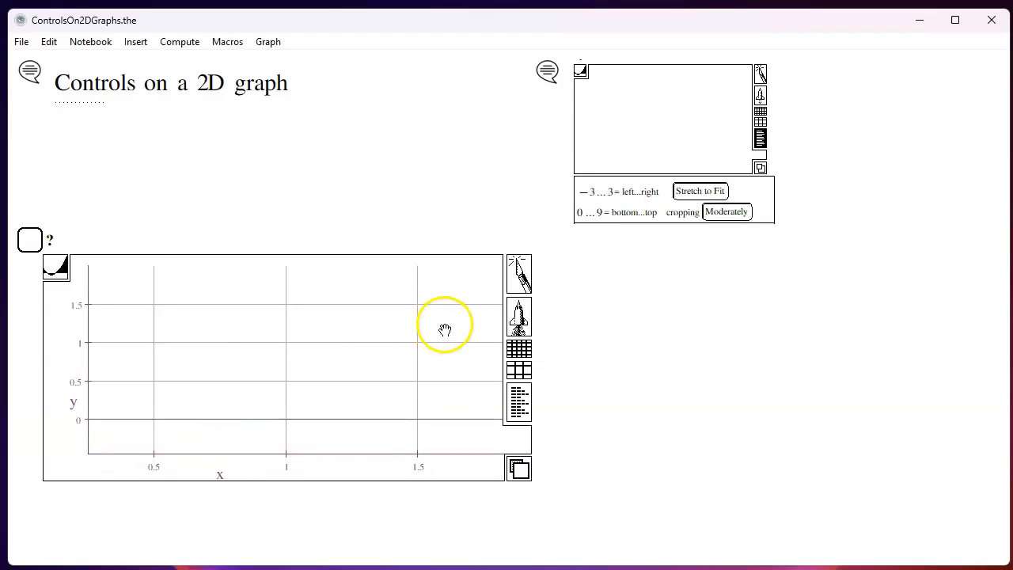
{"action": "left_click", "coordinate": [523, 269]}
{"action": "left_click_drag", "start_coordinate": [429, 395], "coordinate": [240, 279]}
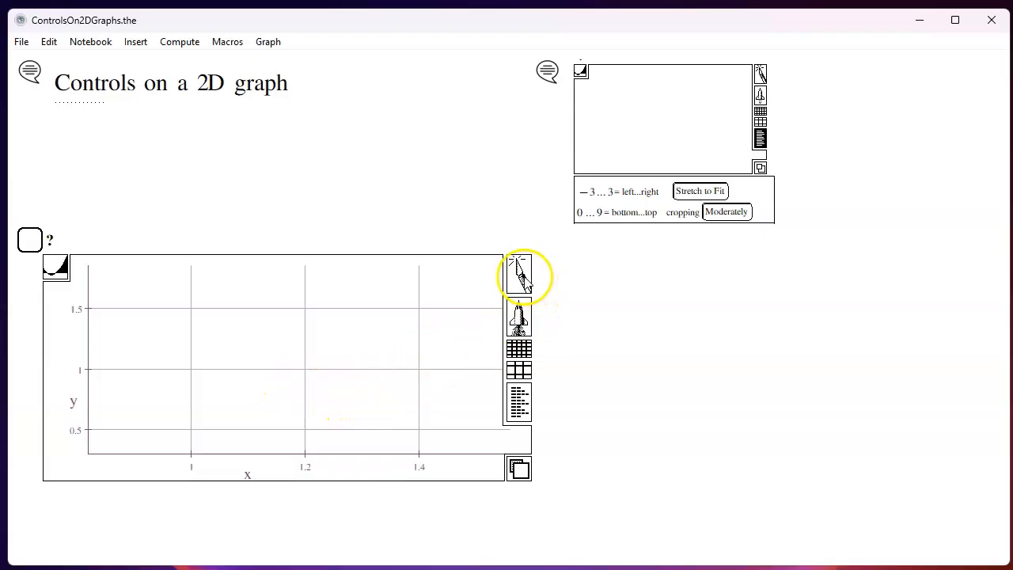
Step: Lock the Knife on and crop three more regions in a row, narrowing the x range to about 1.21 to 1.34
{"action": "left_click", "coordinate": [520, 273]}
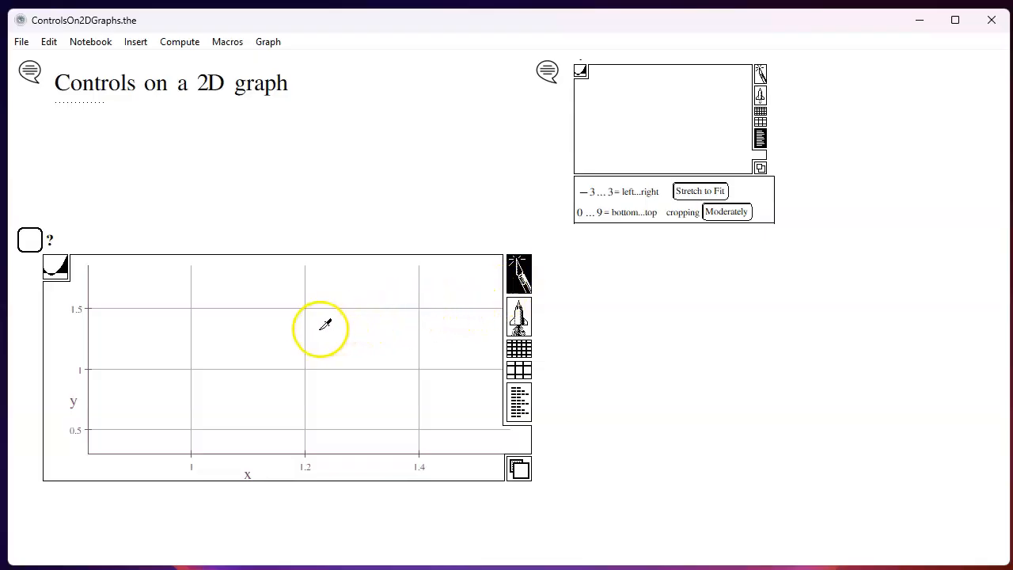
{"action": "left_click_drag", "start_coordinate": [199, 296], "coordinate": [436, 404]}
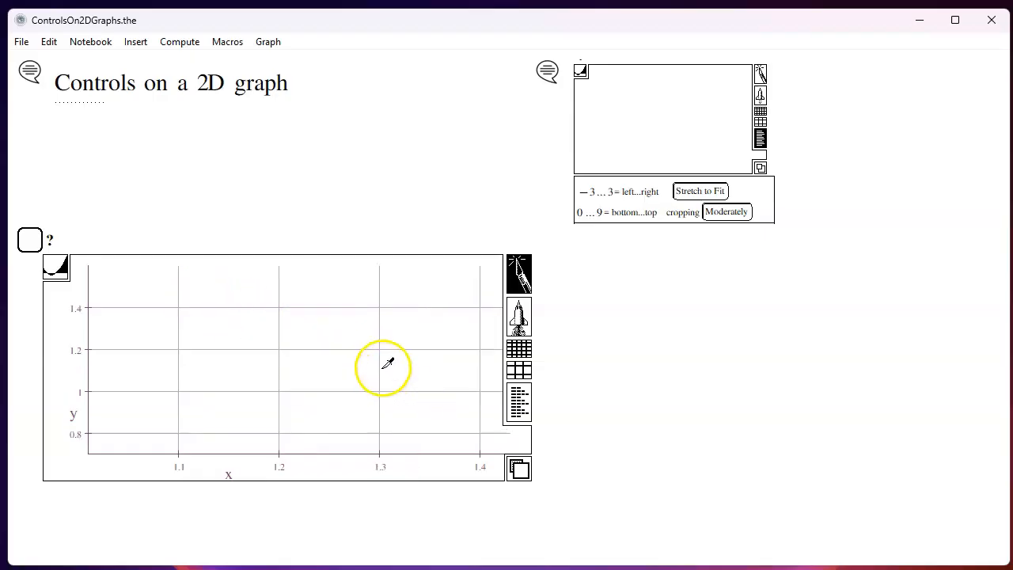
{"action": "left_click_drag", "start_coordinate": [215, 313], "coordinate": [449, 426]}
{"action": "left_click_drag", "start_coordinate": [224, 290], "coordinate": [466, 410]}
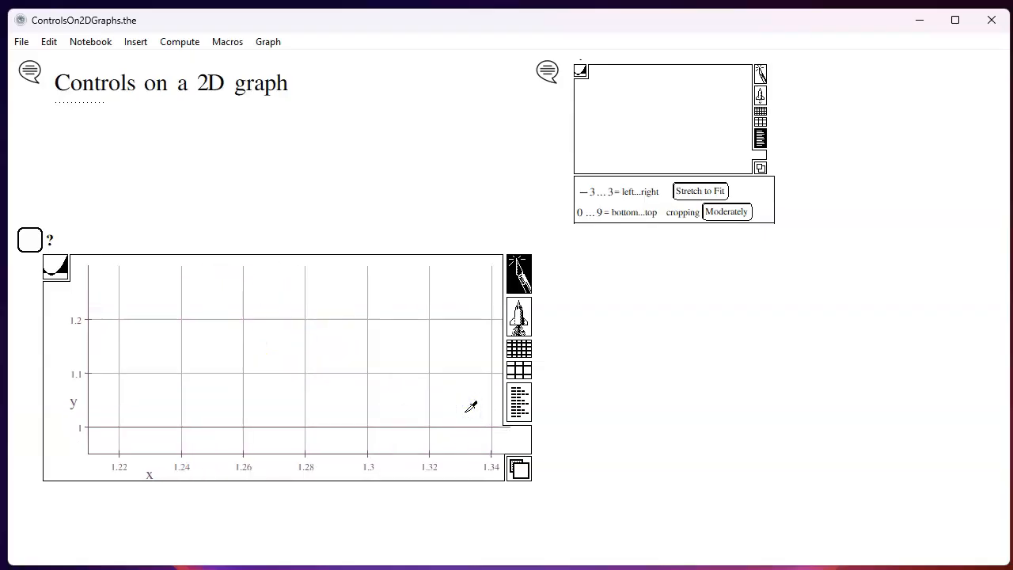
Step: Zoom the graph back out to roughly x 0.2 to 2.3 and turn off the locked Knife
{"action": "left_click", "coordinate": [519, 316]}
{"action": "left_click", "coordinate": [520, 317]}
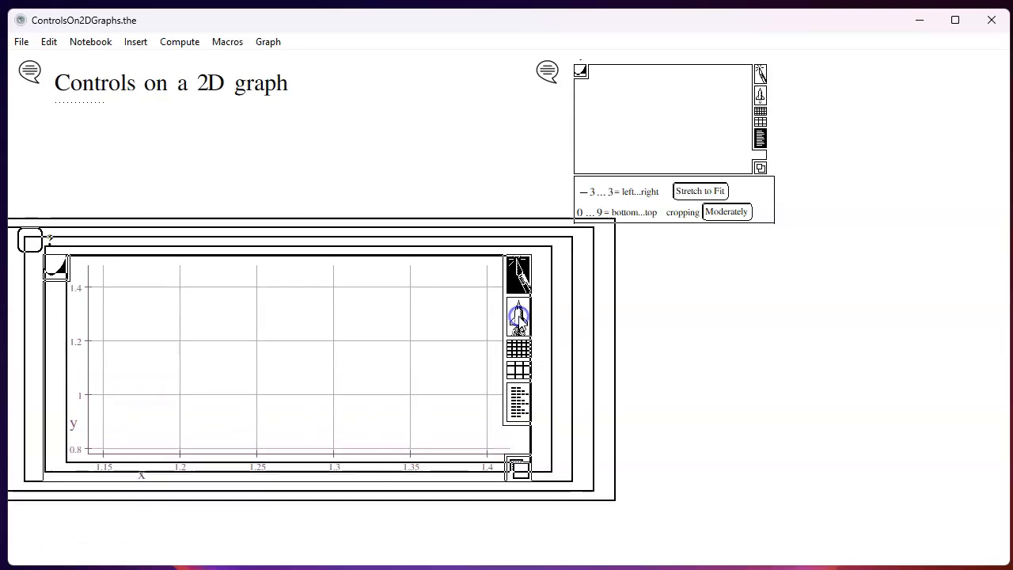
{"action": "left_click", "coordinate": [519, 316]}
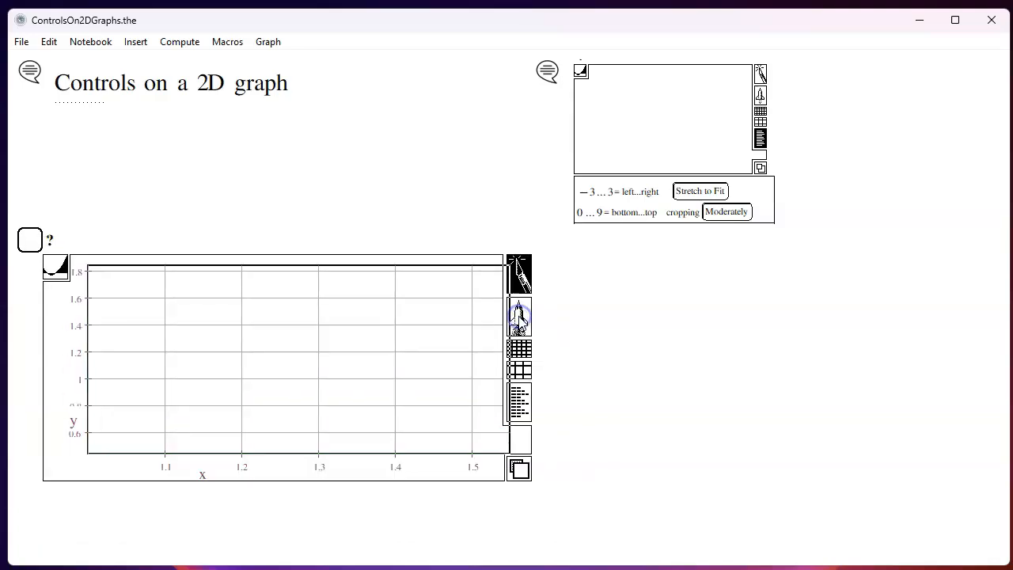
{"action": "left_click", "coordinate": [519, 317]}
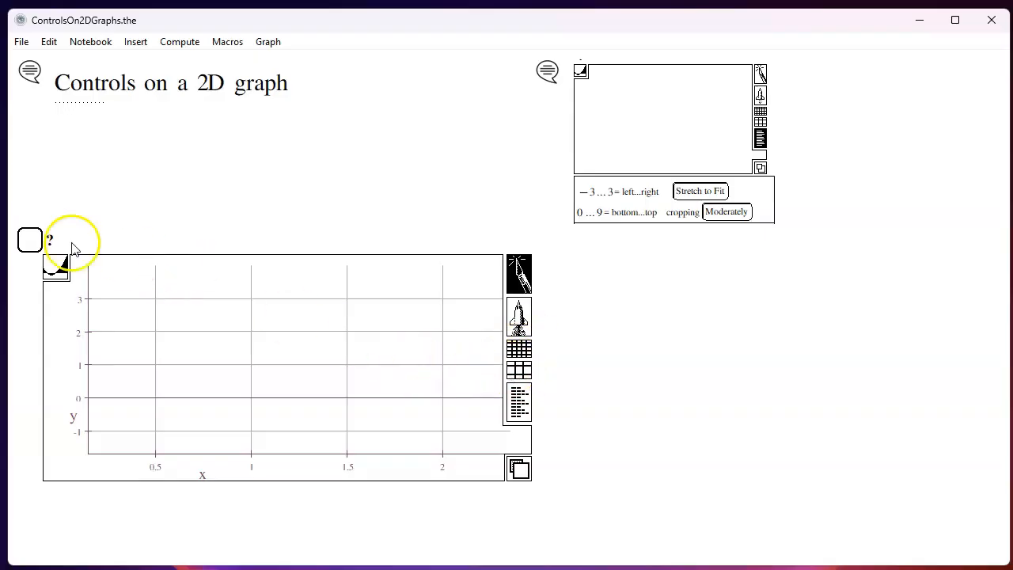
{"action": "left_click", "coordinate": [519, 277]}
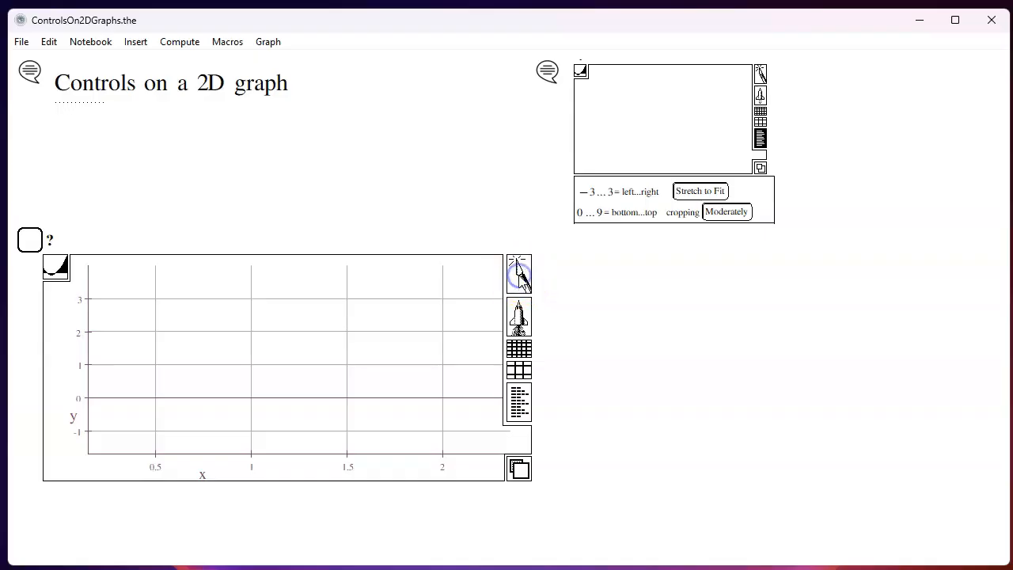
Step: Enter y = sin(x) in the empty statement and plot it on the graph with x and dependent y as axis variables
{"action": "left_click", "coordinate": [51, 241]}
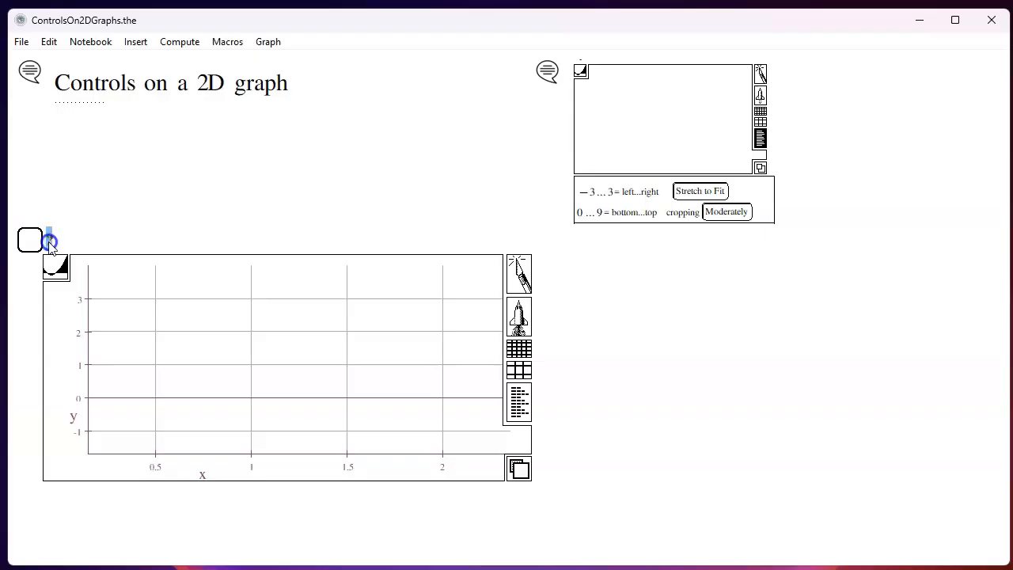
{"action": "type", "text": "y = sin(x"}
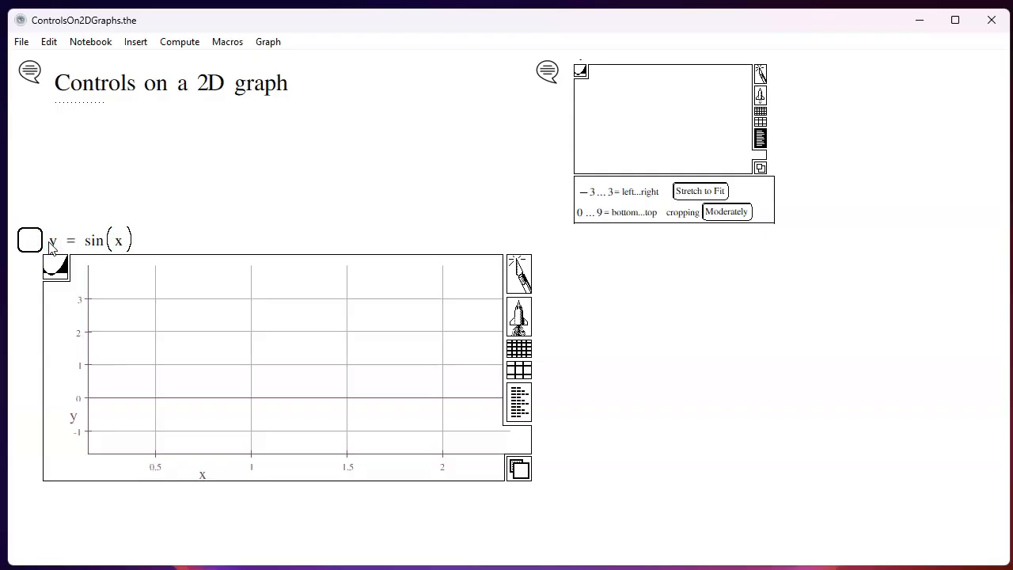
{"action": "double_click", "coordinate": [71, 240]}
{"action": "left_click_drag", "start_coordinate": [72, 242], "coordinate": [190, 346]}
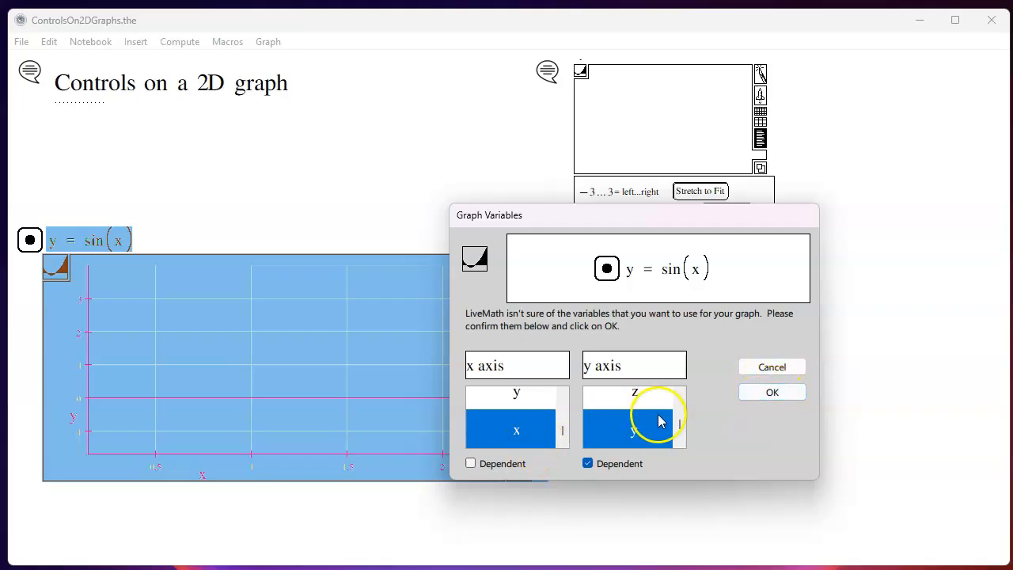
{"action": "left_click", "coordinate": [773, 392]}
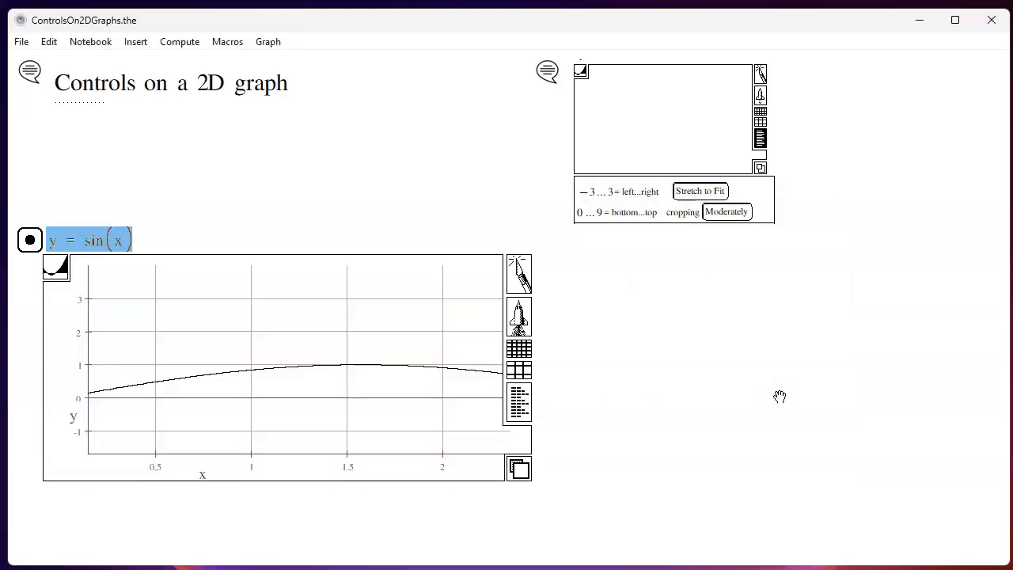
Step: Zoom the sine graph out three levels and crop it with the Knife to about x −3.4 to 3.7 around the origin
{"action": "left_click", "coordinate": [513, 324]}
{"action": "left_click", "coordinate": [513, 324]}
{"action": "left_click", "coordinate": [513, 324]}
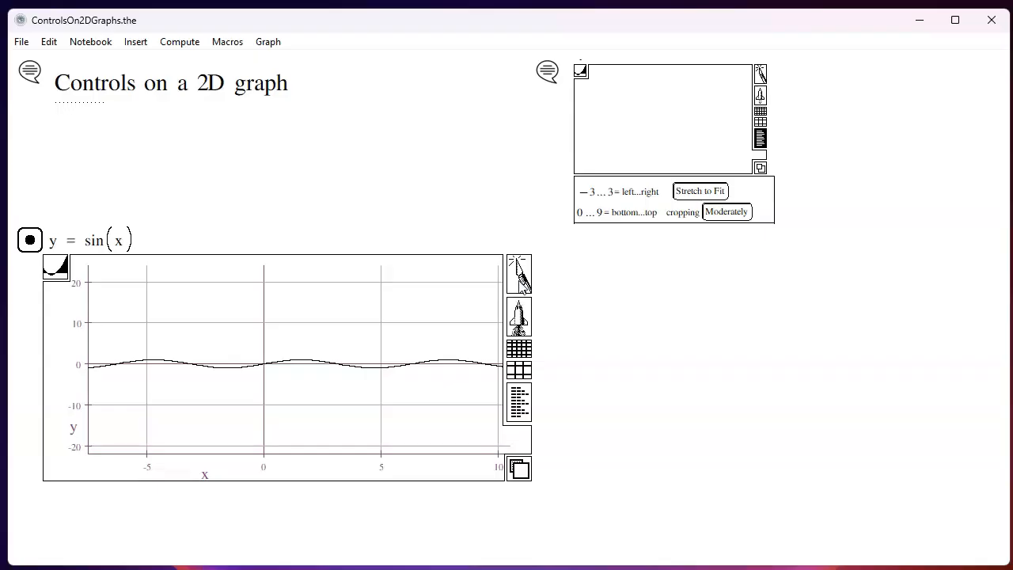
{"action": "left_click", "coordinate": [520, 277]}
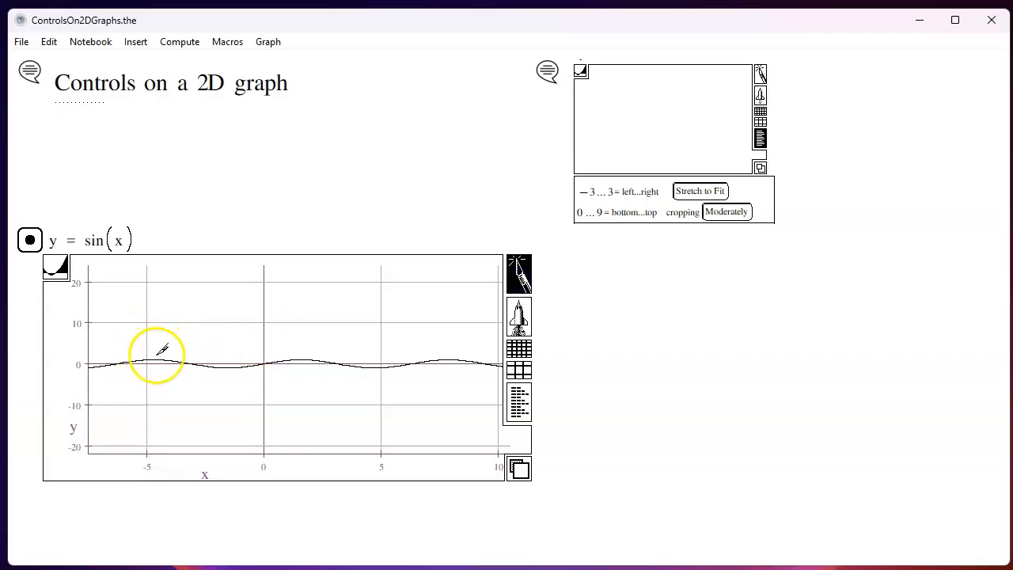
{"action": "left_click_drag", "start_coordinate": [184, 348], "coordinate": [358, 378]}
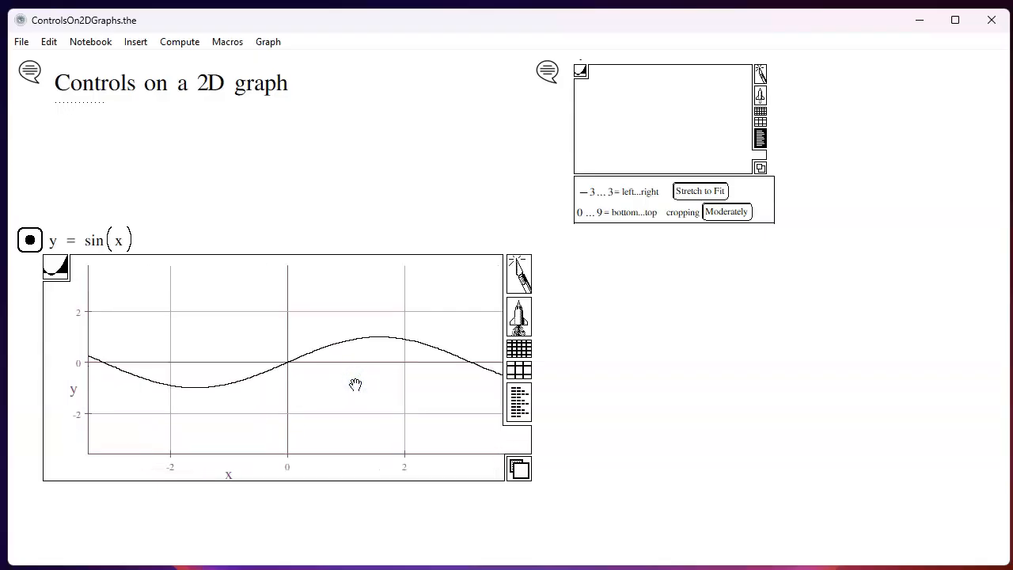
Step: Lower the plotting resolution of the sine curve repeatedly until it is drawn with only a few straight segments
{"action": "left_click", "coordinate": [528, 371]}
{"action": "left_click", "coordinate": [528, 370]}
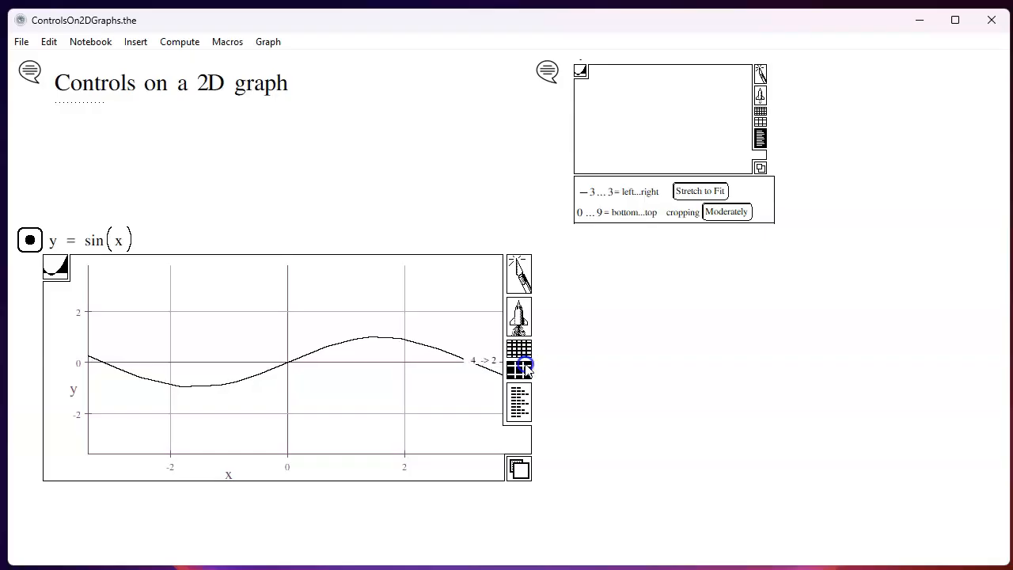
{"action": "left_click", "coordinate": [528, 370]}
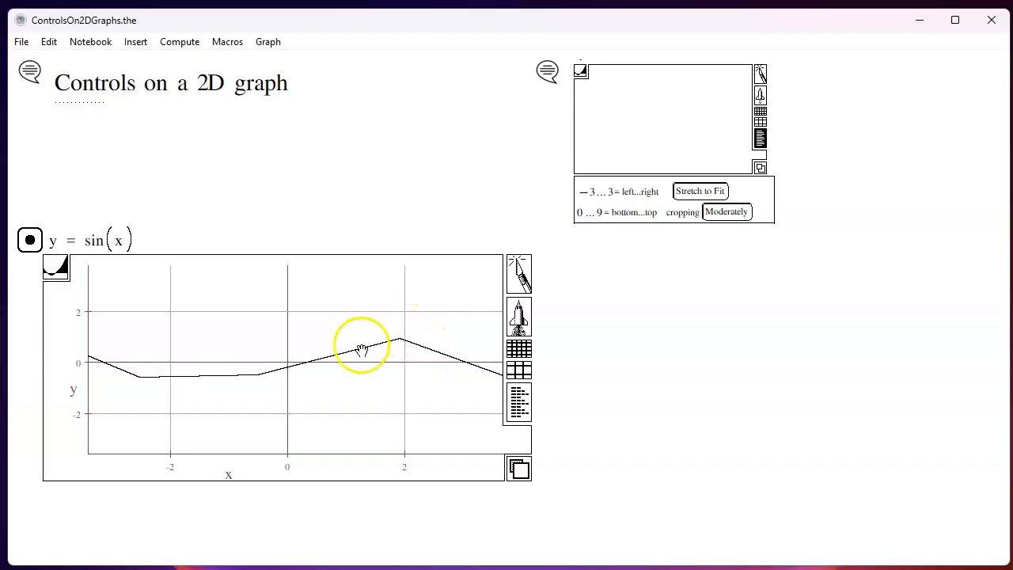
Step: Raise the plotting resolution of the sine curve repeatedly until it is drawn as a smooth curve
{"action": "left_click", "coordinate": [519, 351]}
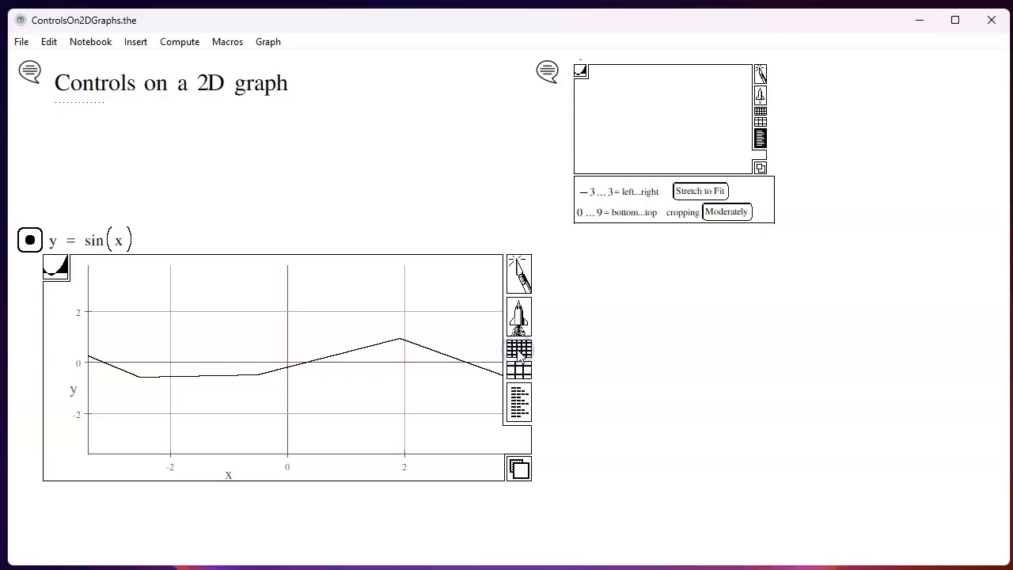
{"action": "left_click", "coordinate": [519, 353]}
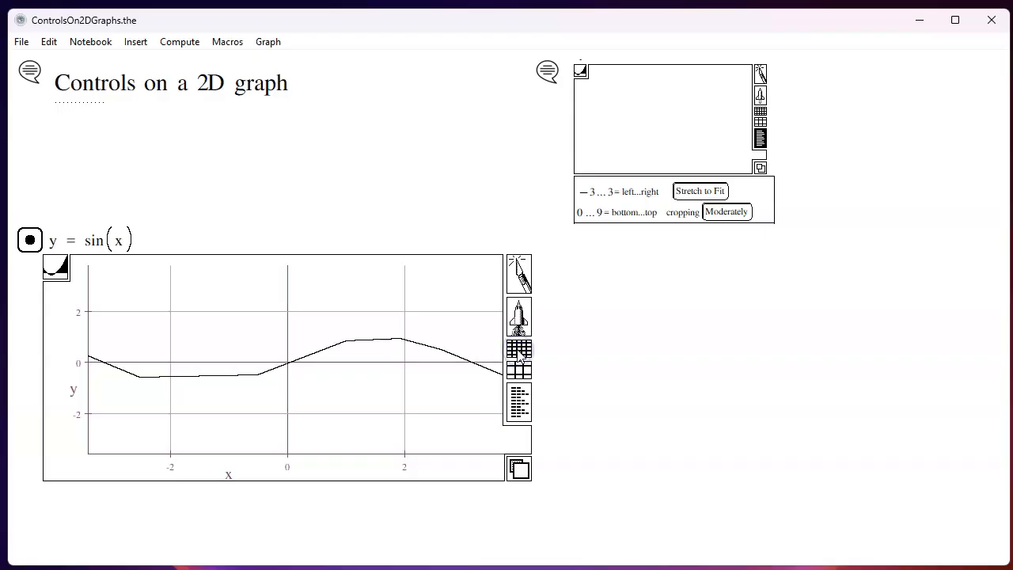
{"action": "left_click", "coordinate": [520, 351]}
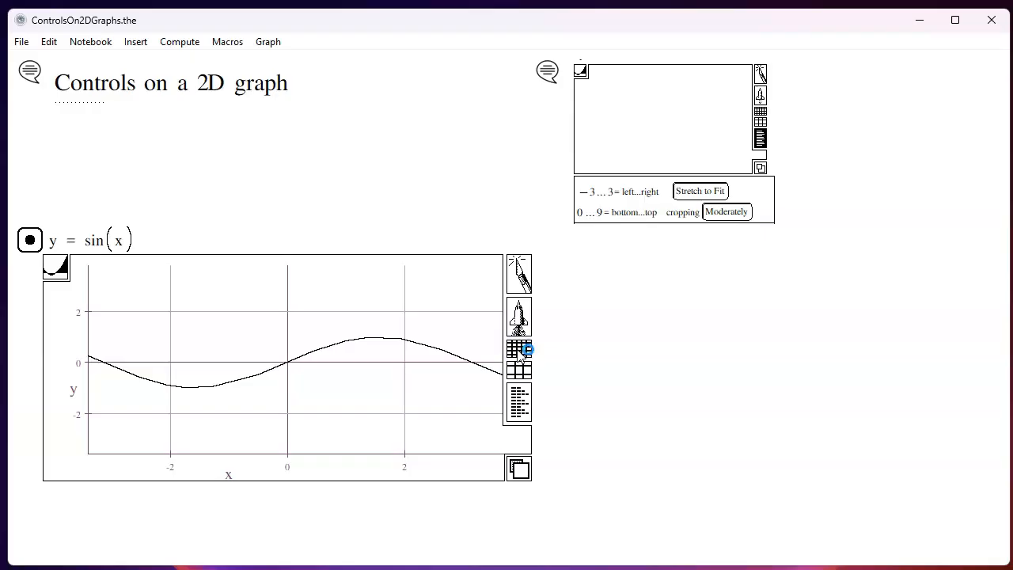
{"action": "left_click", "coordinate": [519, 353]}
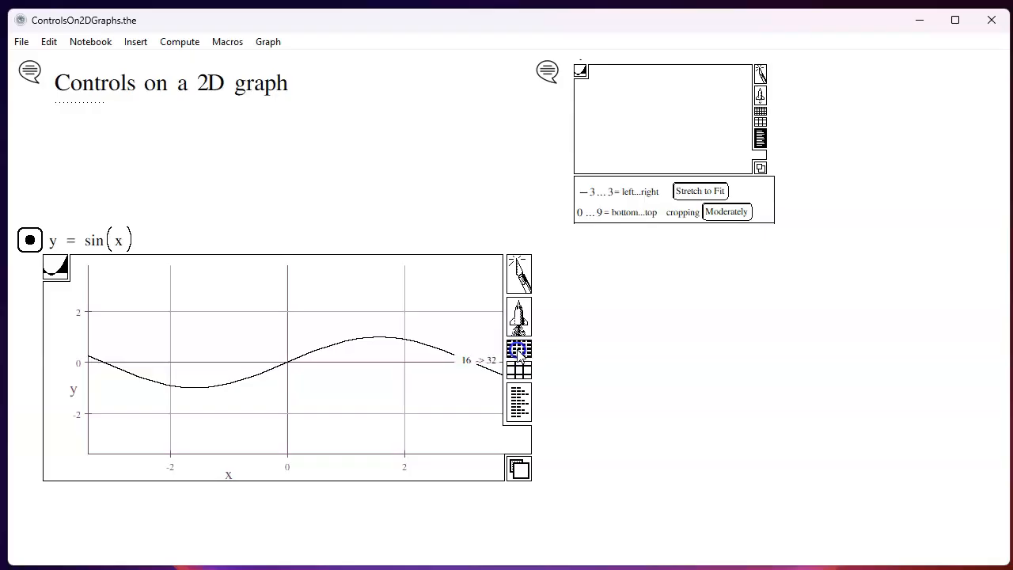
{"action": "left_click", "coordinate": [520, 351]}
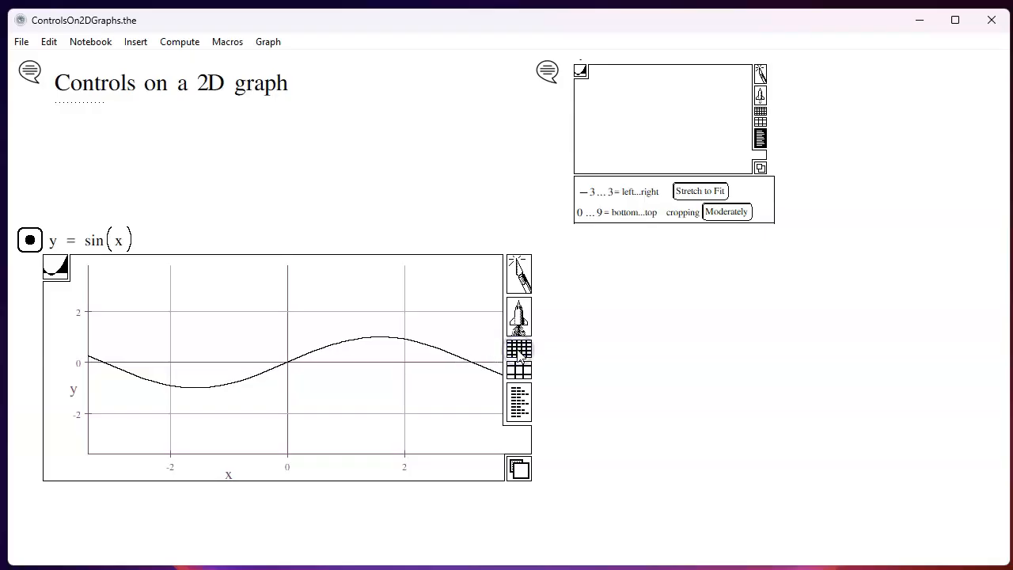
{"action": "left_click", "coordinate": [519, 353]}
Step: Show the sine graph's details and switch its scaling to True Proportions, then back to Stretch to Fit
{"action": "left_click", "coordinate": [518, 408]}
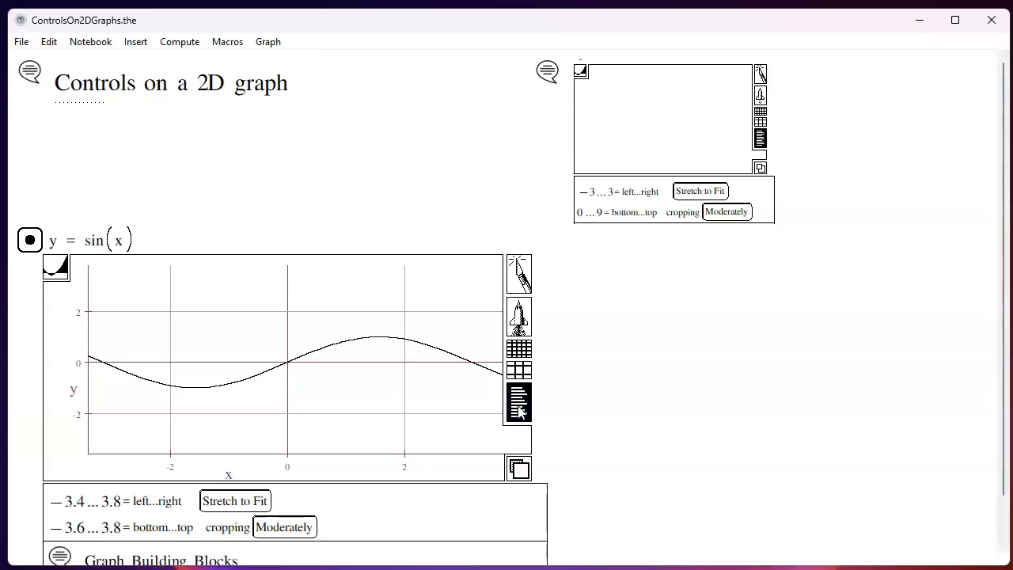
{"action": "scroll", "coordinate": [519, 410], "scroll_direction": "down", "scroll_amount": 2}
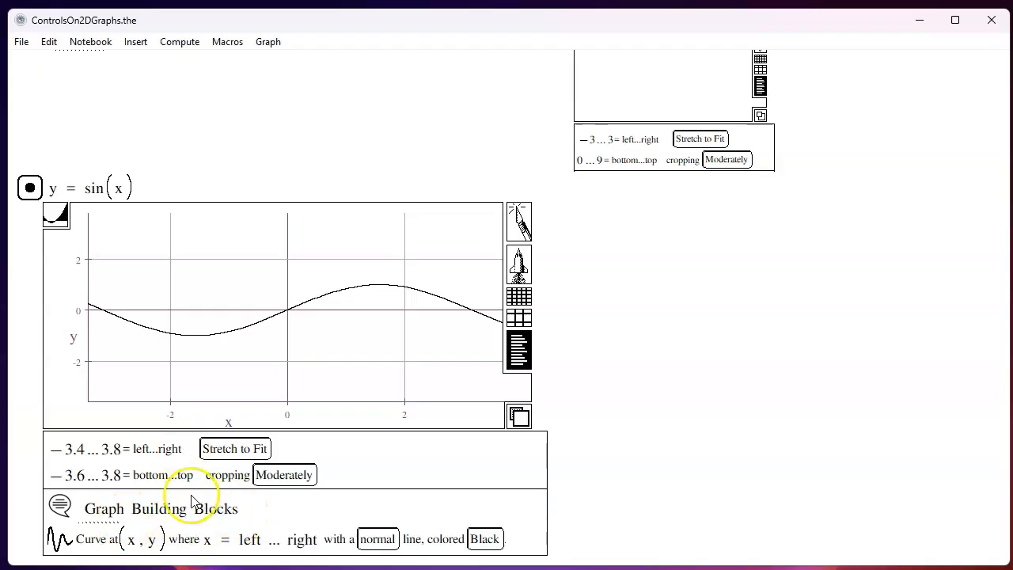
{"action": "left_click", "coordinate": [227, 453]}
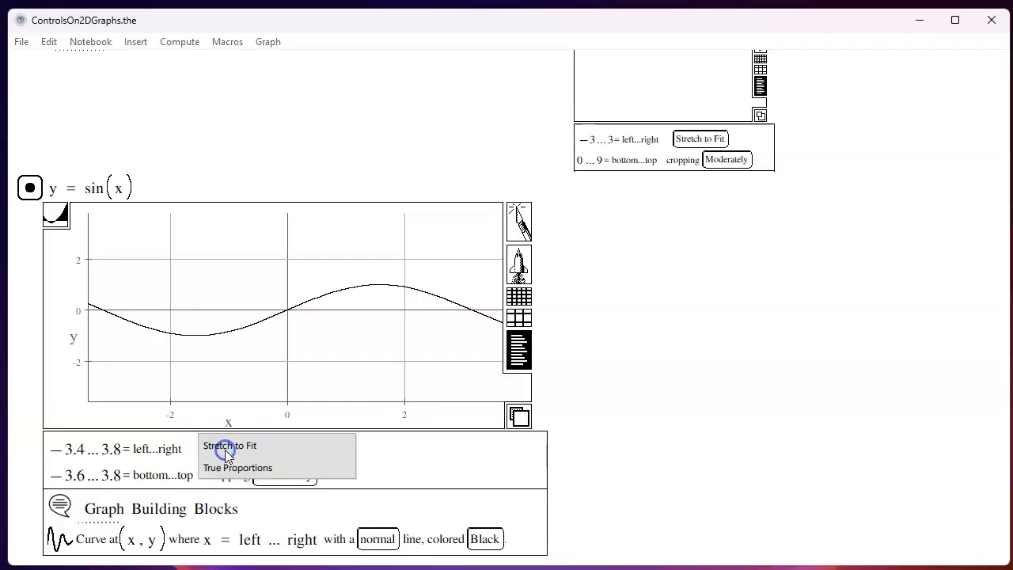
{"action": "left_click", "coordinate": [228, 468]}
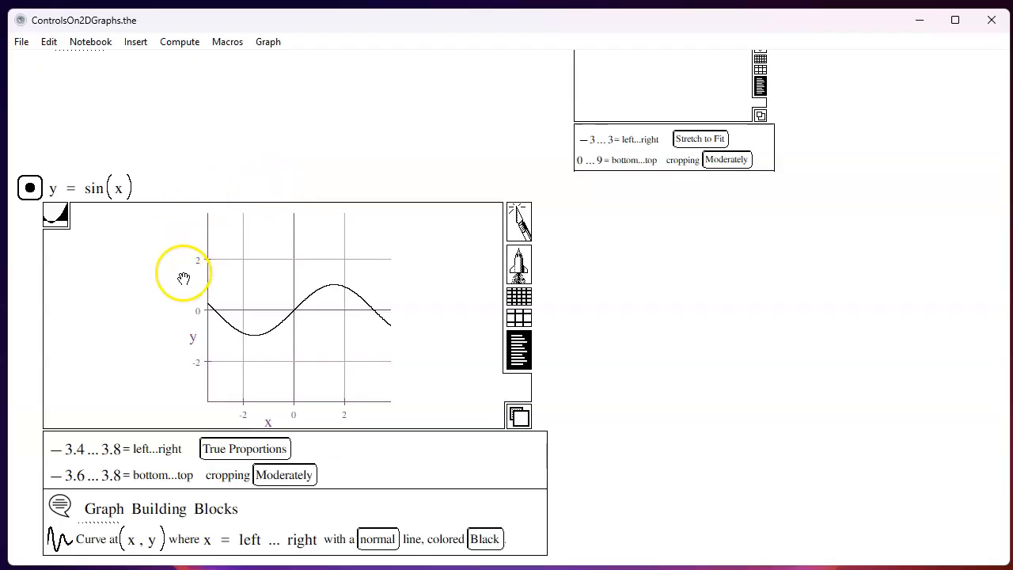
{"action": "left_click", "coordinate": [228, 449]}
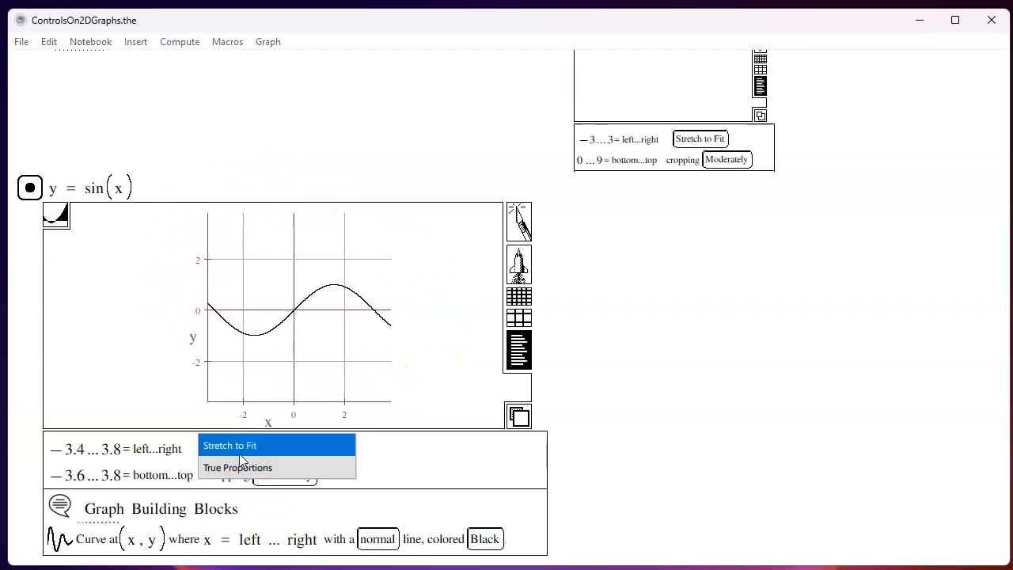
{"action": "left_click", "coordinate": [239, 448]}
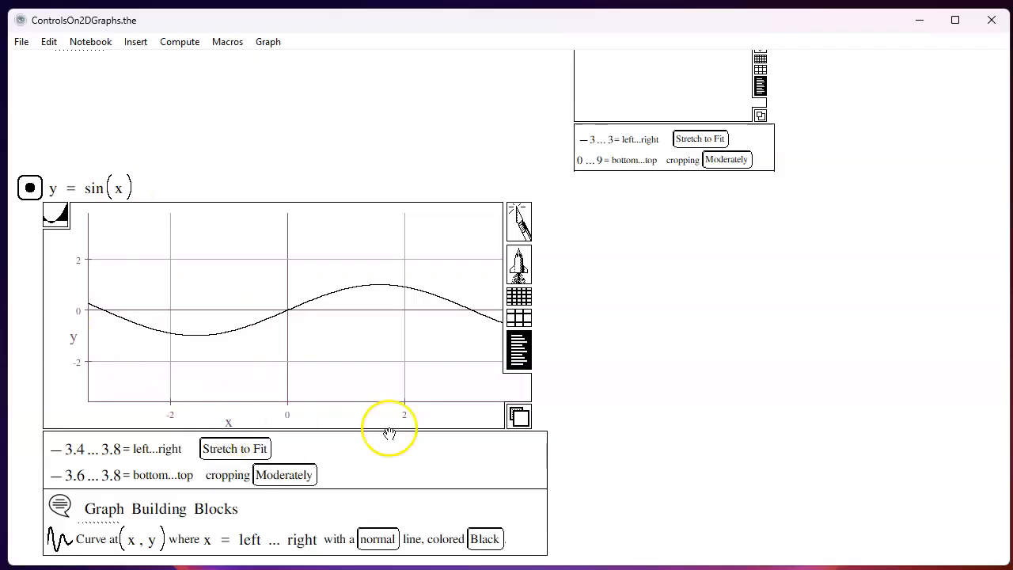
Step: Try the graph's cropping at Very Wide and then at Very Tightly
{"action": "left_click", "coordinate": [292, 471]}
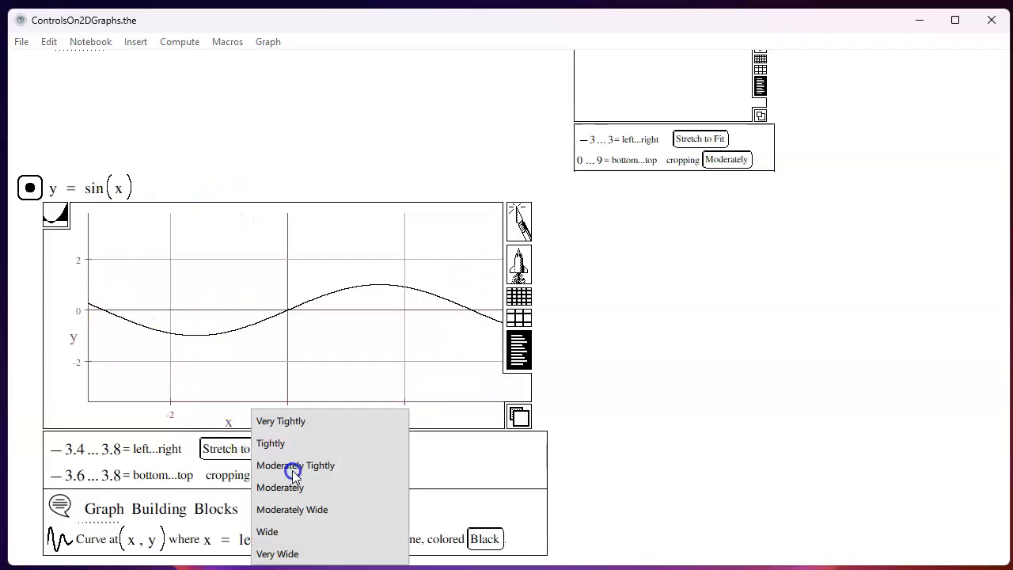
{"action": "left_click", "coordinate": [287, 554]}
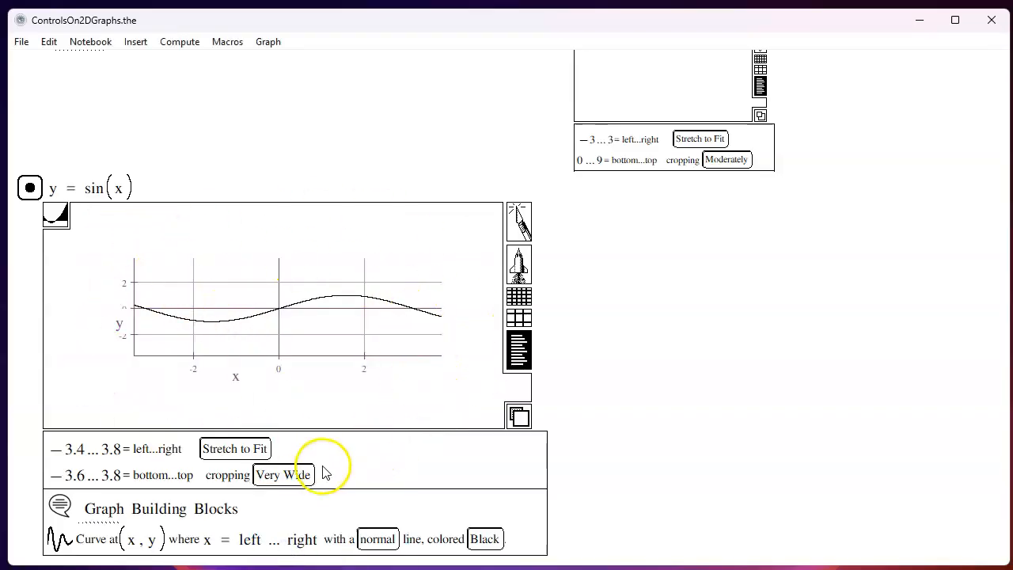
{"action": "left_click", "coordinate": [295, 475]}
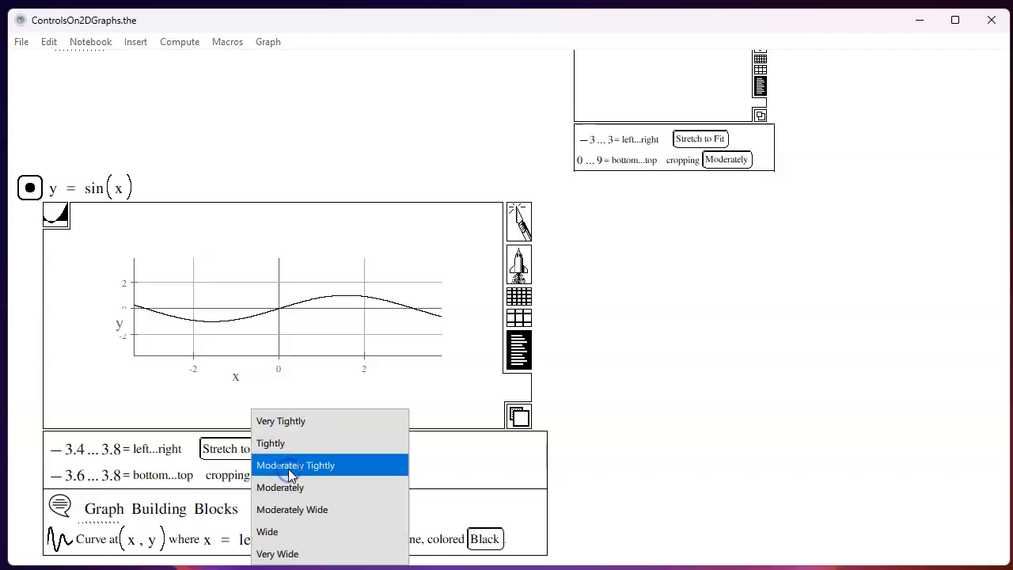
{"action": "left_click", "coordinate": [292, 422]}
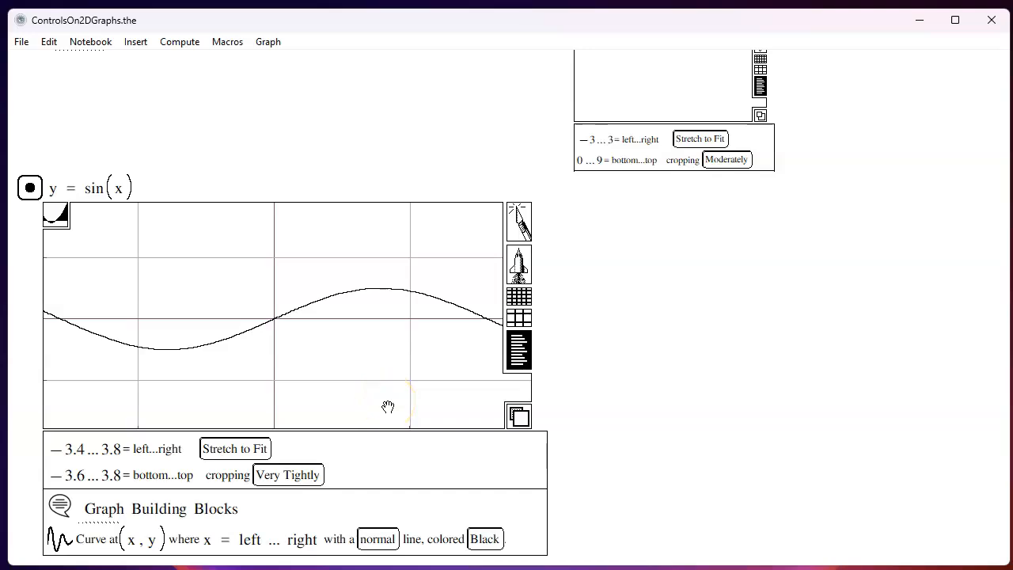
Step: Loosen the graph's cropping stepwise through Tightly and Moderately Tightly to Moderately
{"action": "left_click", "coordinate": [309, 473]}
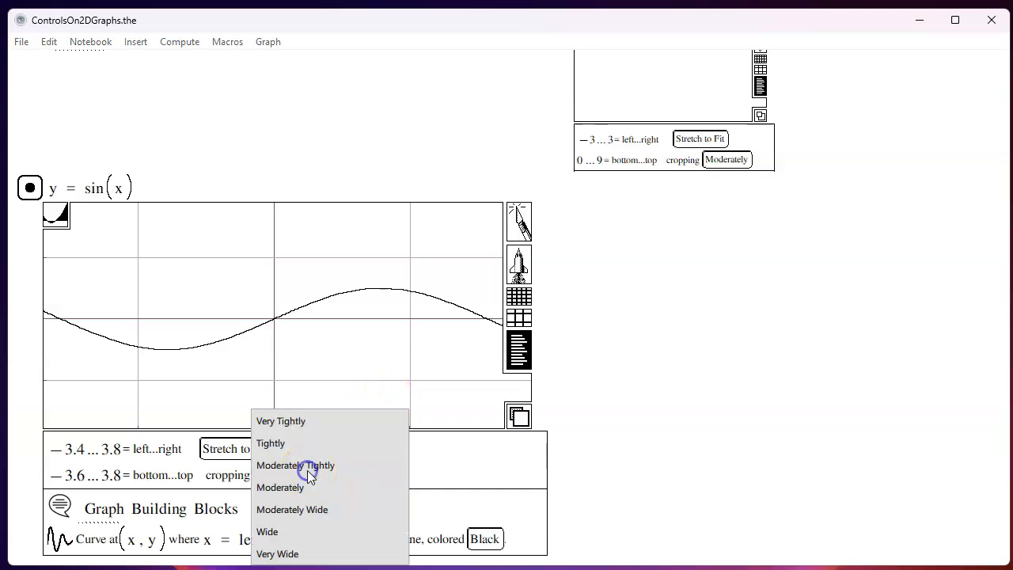
{"action": "left_click", "coordinate": [280, 448]}
{"action": "left_click", "coordinate": [278, 475]}
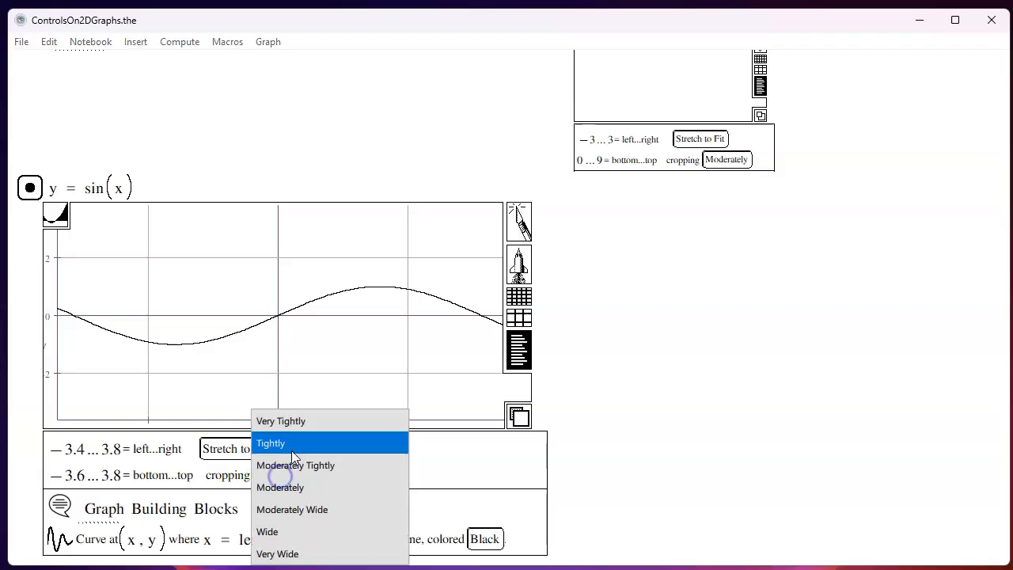
{"action": "left_click", "coordinate": [296, 467]}
{"action": "left_click", "coordinate": [296, 482]}
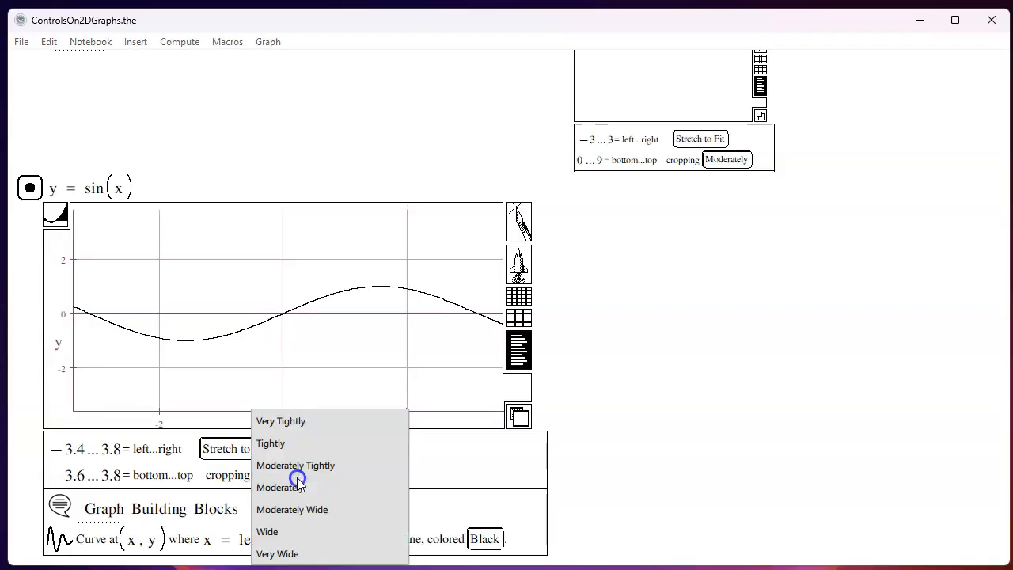
{"action": "left_click", "coordinate": [296, 486]}
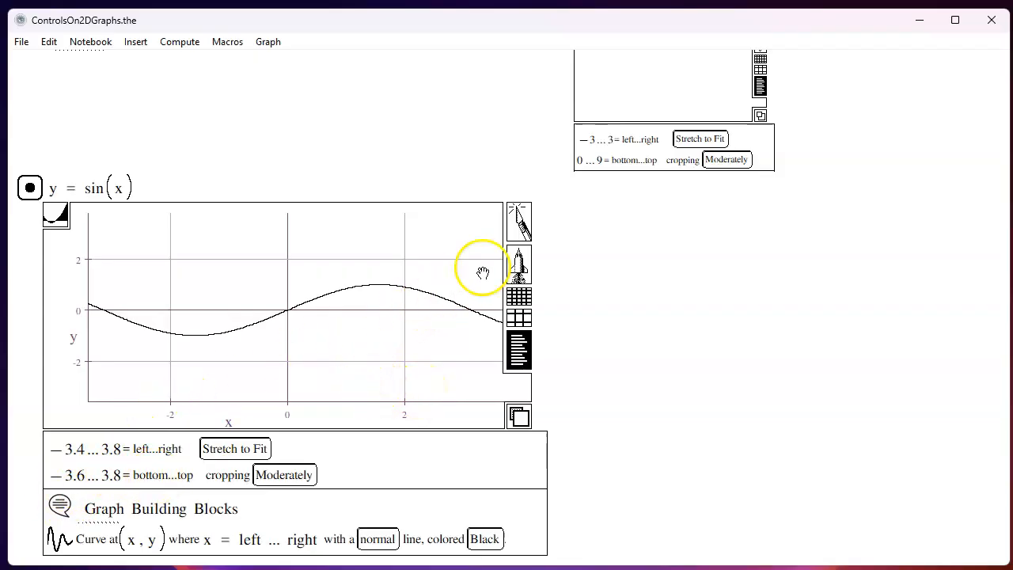
Step: Zoom the sine graph out one level and crop it with the Knife to about x −0.6 to 4.5 and y −3.4 to 3
{"action": "left_click", "coordinate": [518, 265]}
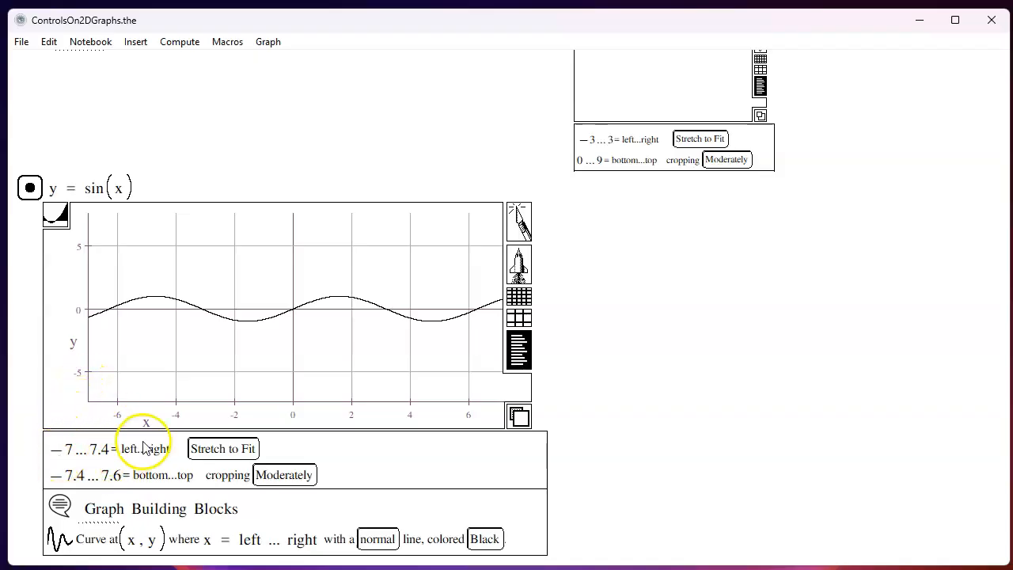
{"action": "left_click", "coordinate": [519, 221]}
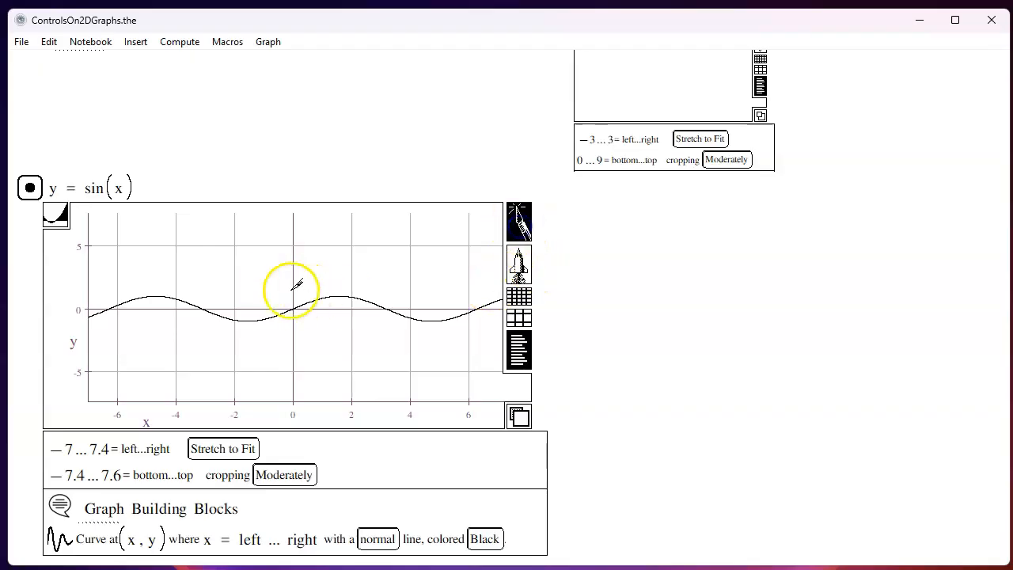
{"action": "left_click_drag", "start_coordinate": [275, 270], "coordinate": [425, 353]}
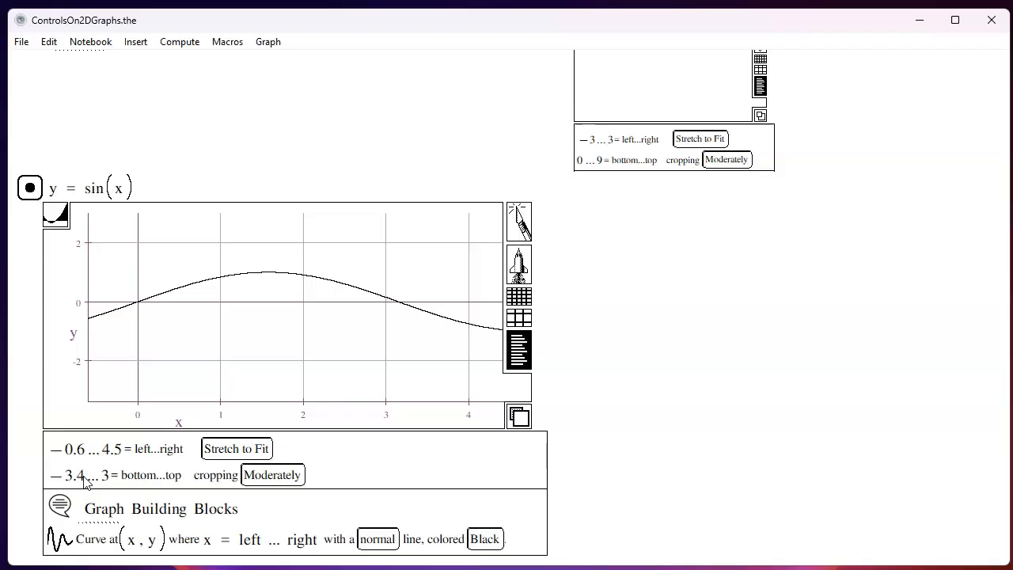
Step: Set the sine graph's left-to-right range to −3 ... 3 in its details
{"action": "left_click", "coordinate": [67, 452]}
{"action": "left_click", "coordinate": [83, 452]}
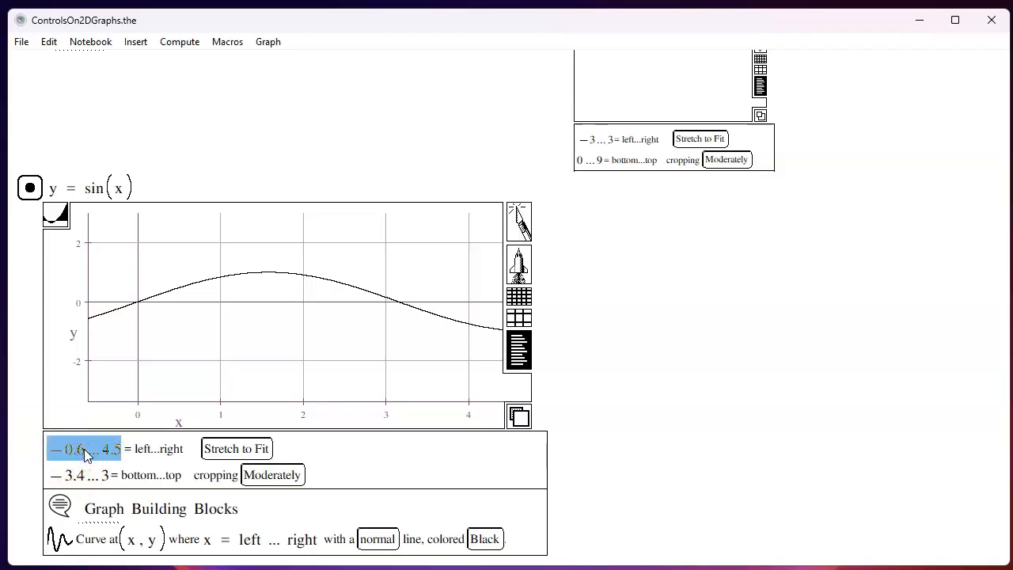
{"action": "type", "text": "3"}
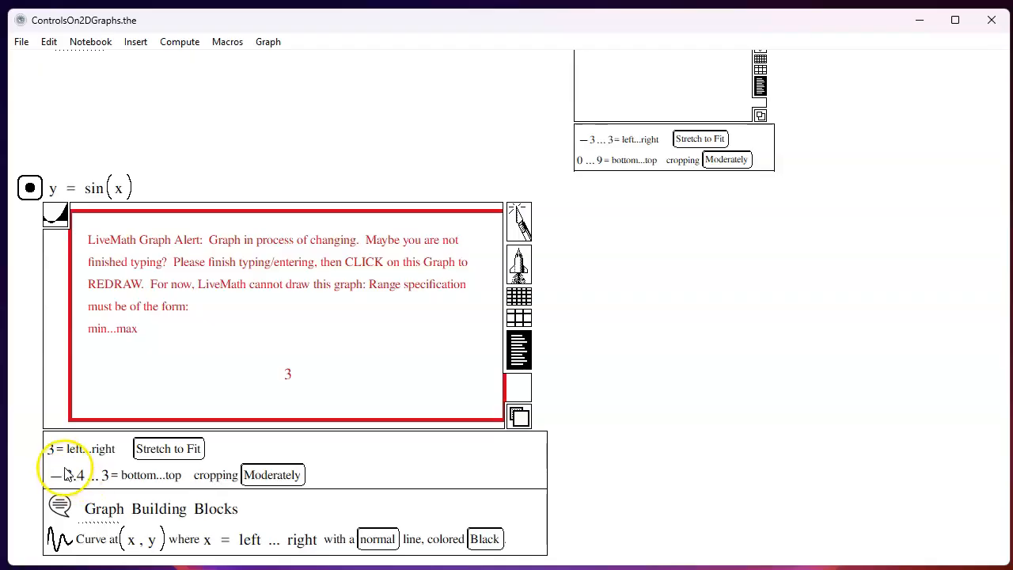
{"action": "key", "text": "BackSpace"}
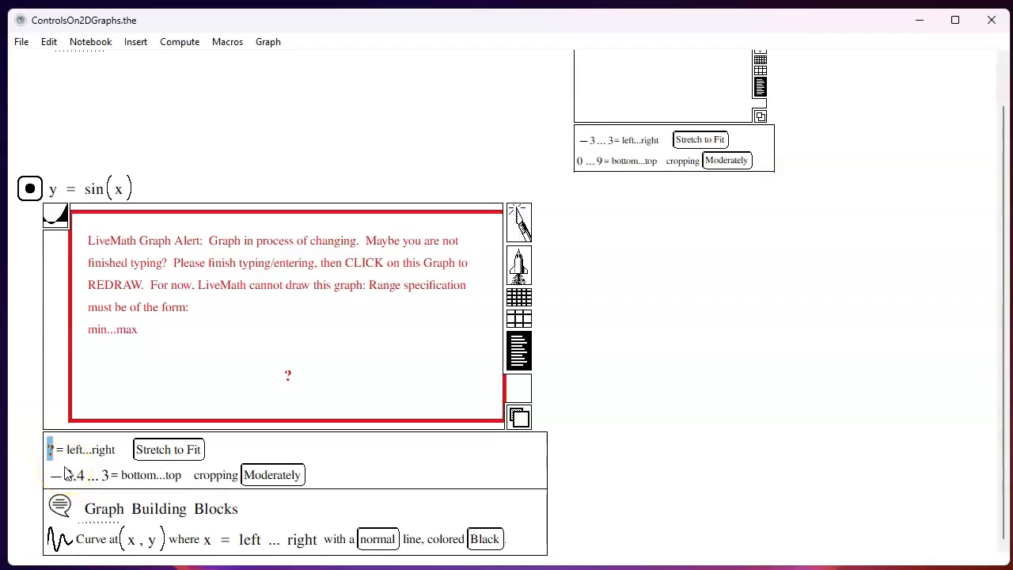
{"action": "type", "text": "-33"}
{"action": "key", "text": "BackSpace"}
{"action": "type", "text": "... 3"}
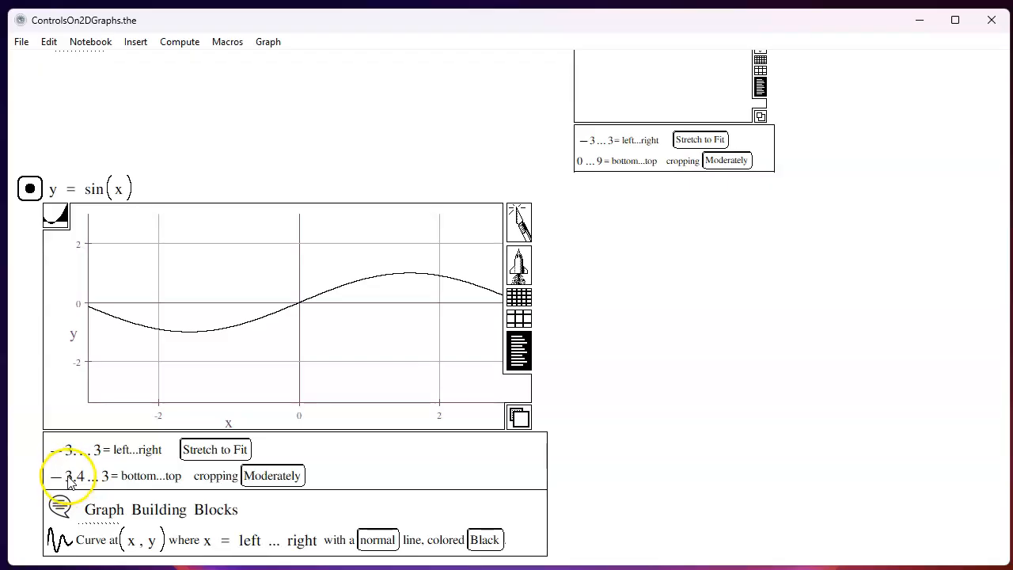
Step: Set the sine graph's bottom-to-top range to −3 ... 3 in its details
{"action": "left_click_drag", "start_coordinate": [58, 484], "coordinate": [74, 481]}
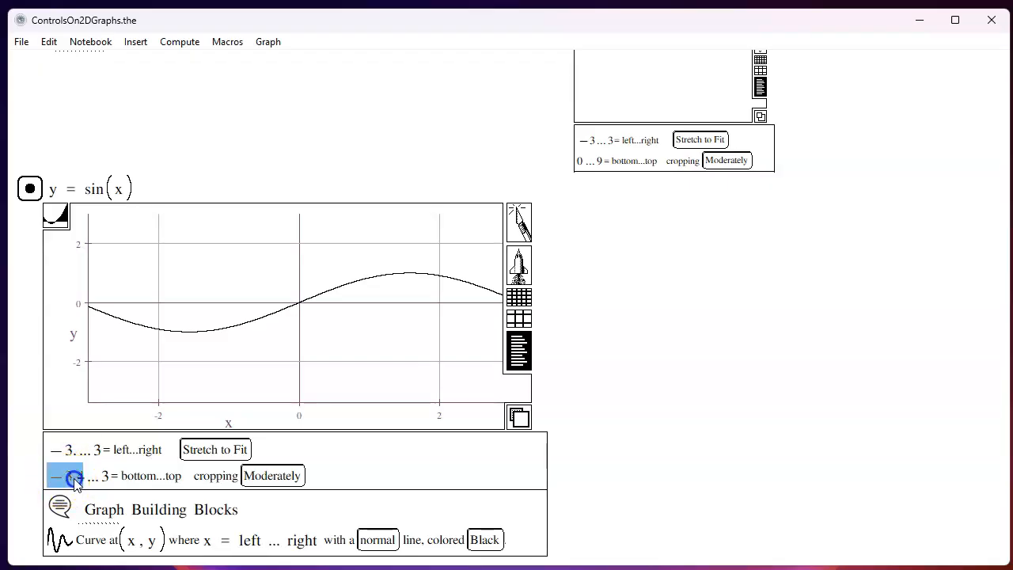
{"action": "key", "text": "BackSpace"}
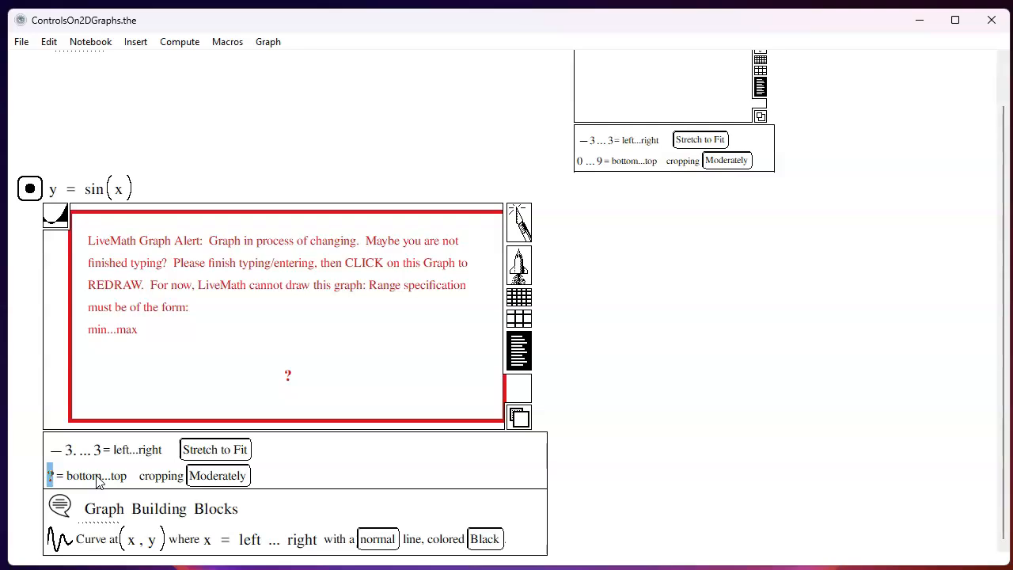
{"action": "type", "text": "-3"}
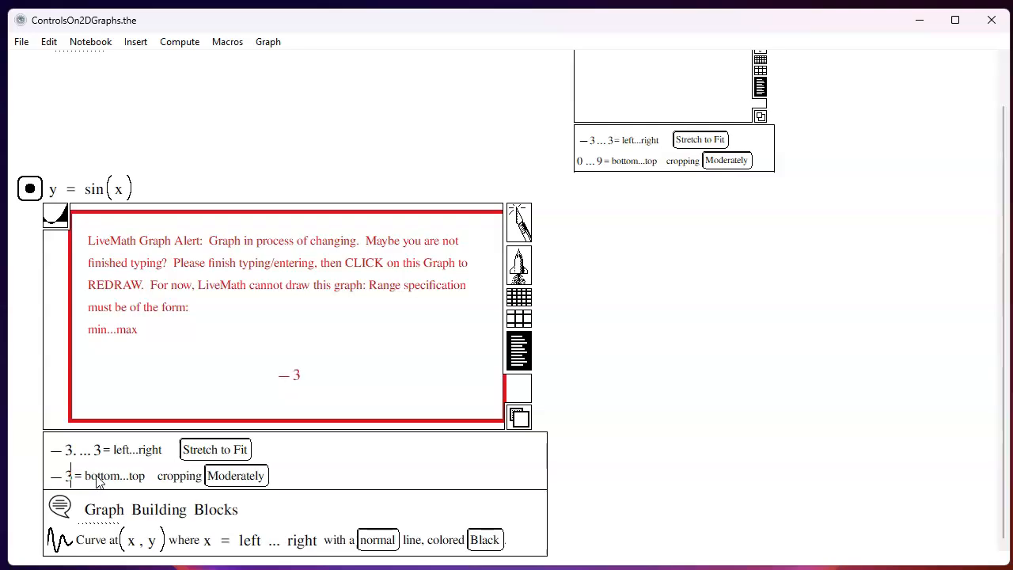
{"action": "type", "text": ". ..."}
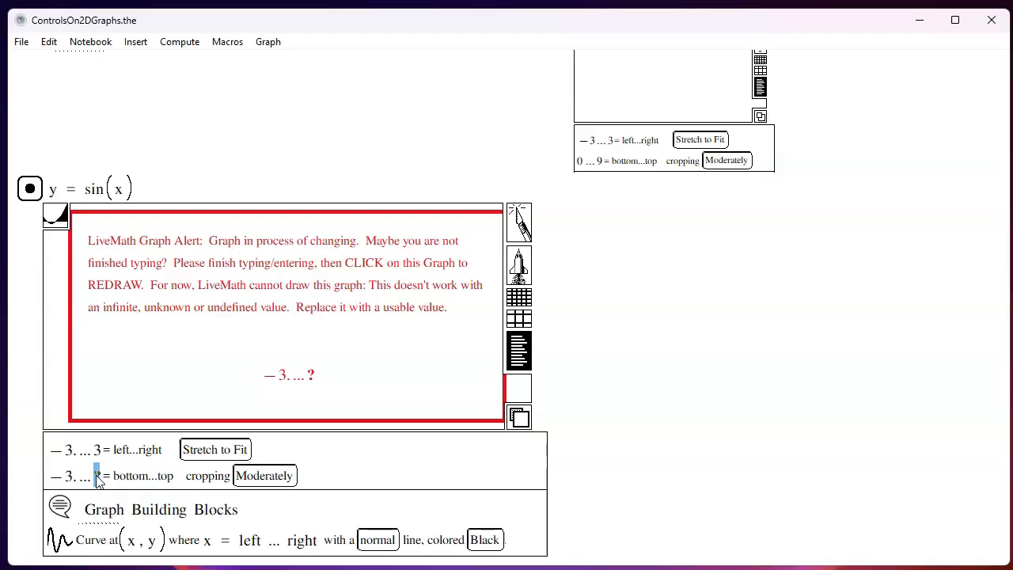
{"action": "type", "text": "3"}
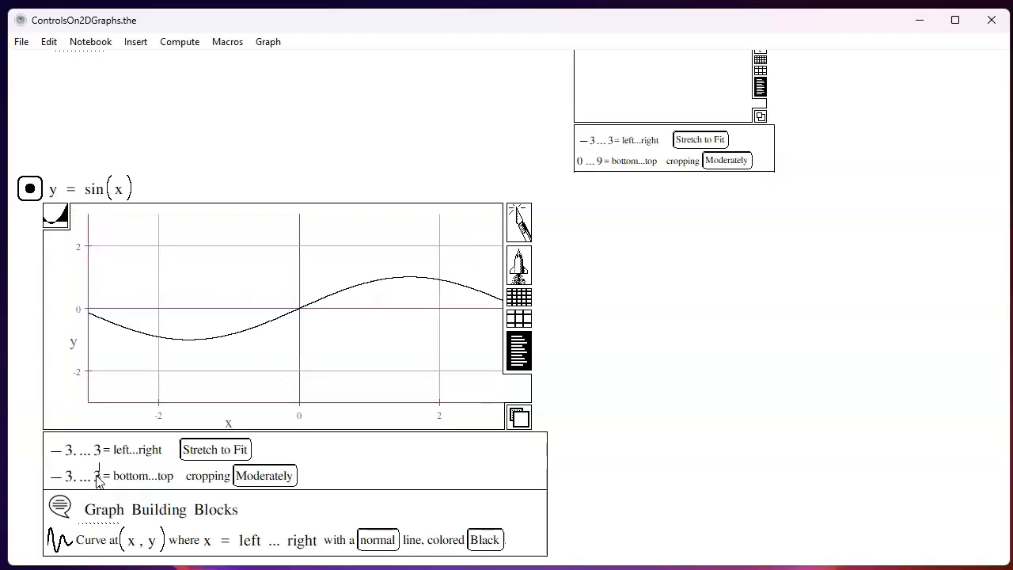
{"action": "left_click", "coordinate": [95, 479]}
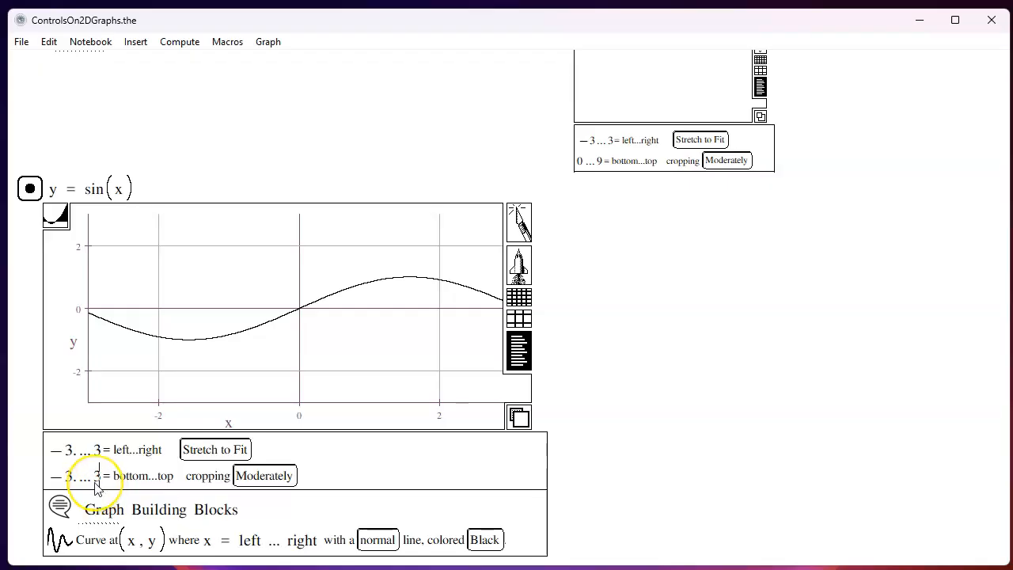